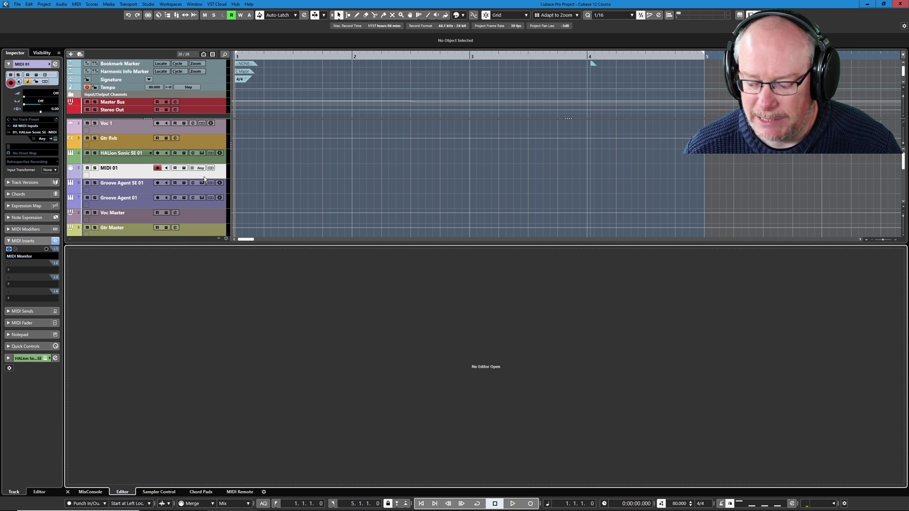
Step: Record a short single-note MIDI part on the MIDI 01 track, spanning bar 1 to bar 3
key(KP_Multiply)
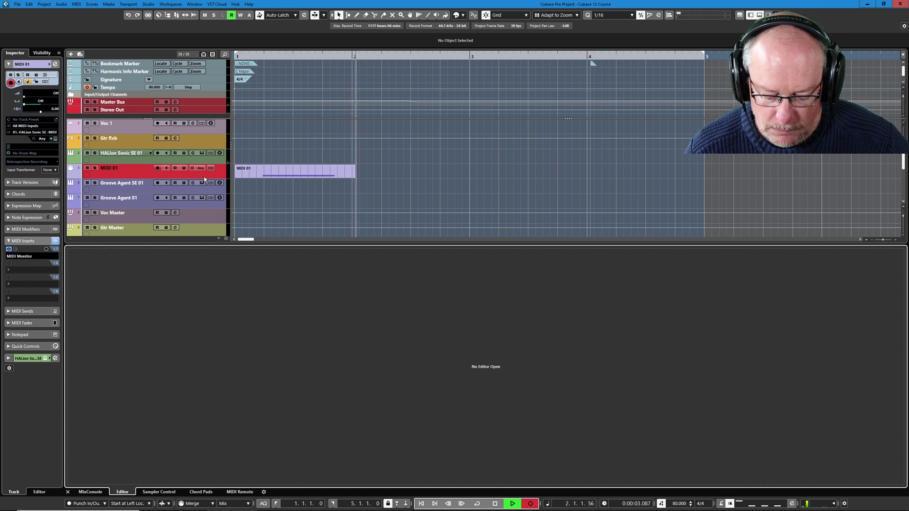
key(space)
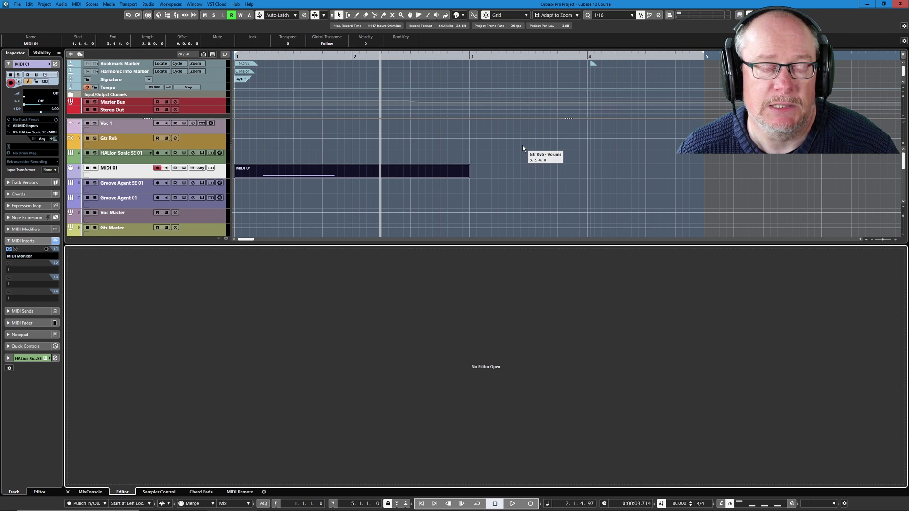
click(31, 5)
click(42, 275)
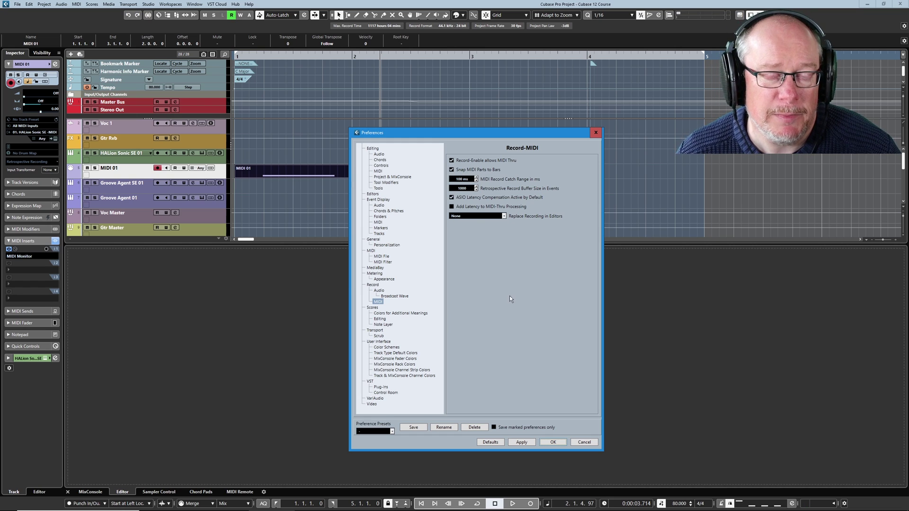
click(553, 442)
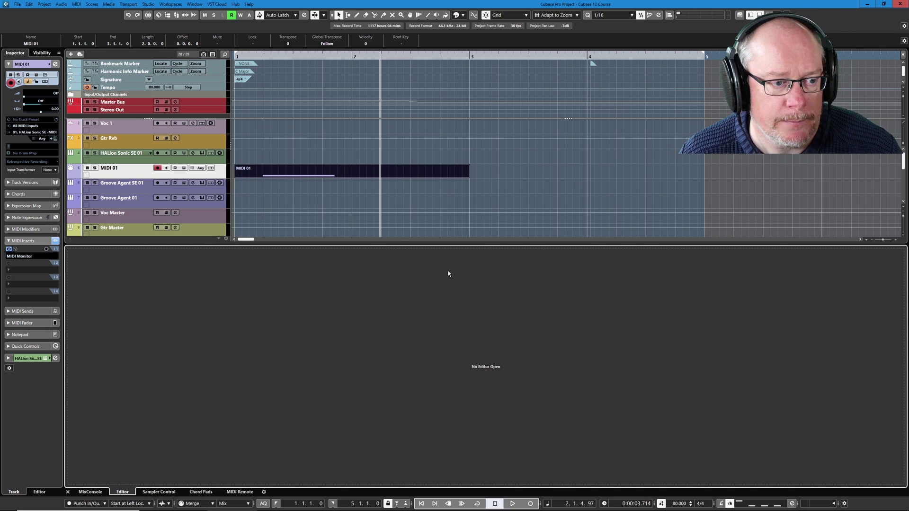
Step: Open the part in the Key Editor, move it to start at bar 2, and select its C2 note
key(Return)
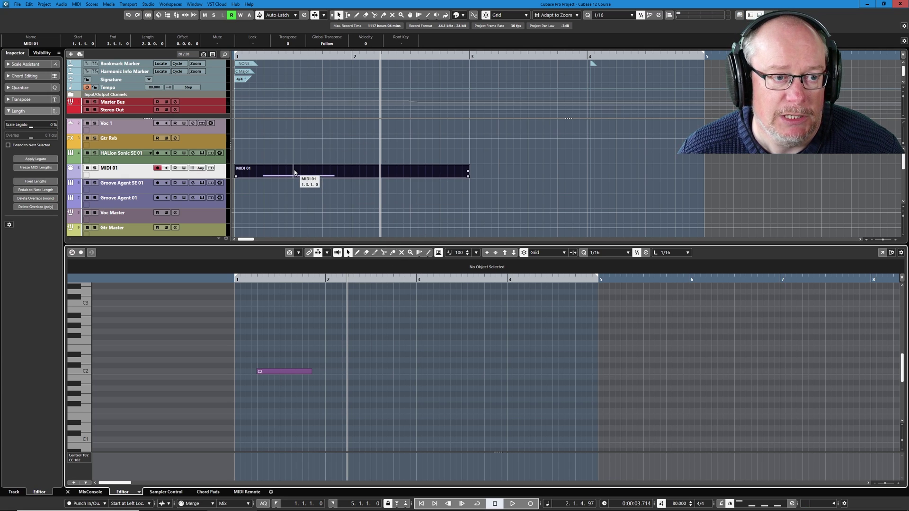
drag(294, 172, 407, 173)
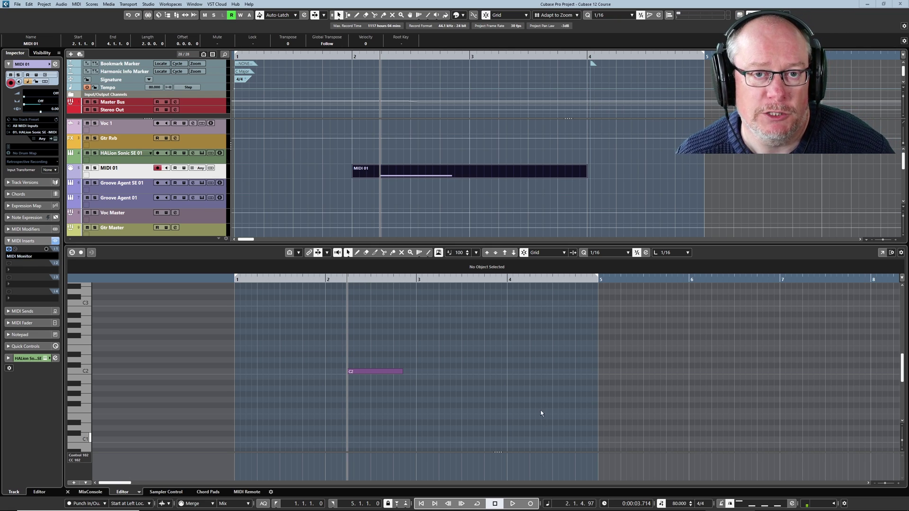
click(379, 371)
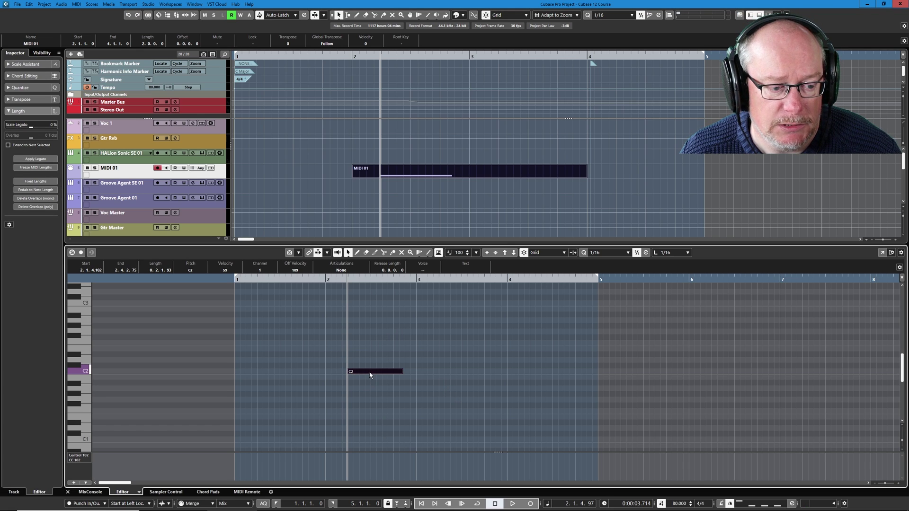
Step: Move the C2 note to start at 1.4.3.0 without enlarging the part, then play it back from the start
drag(366, 373, 333, 373)
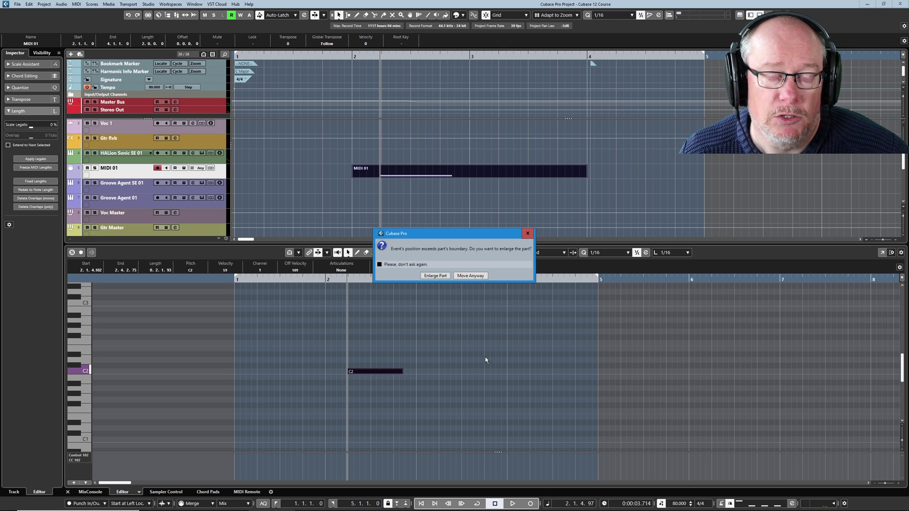
click(467, 276)
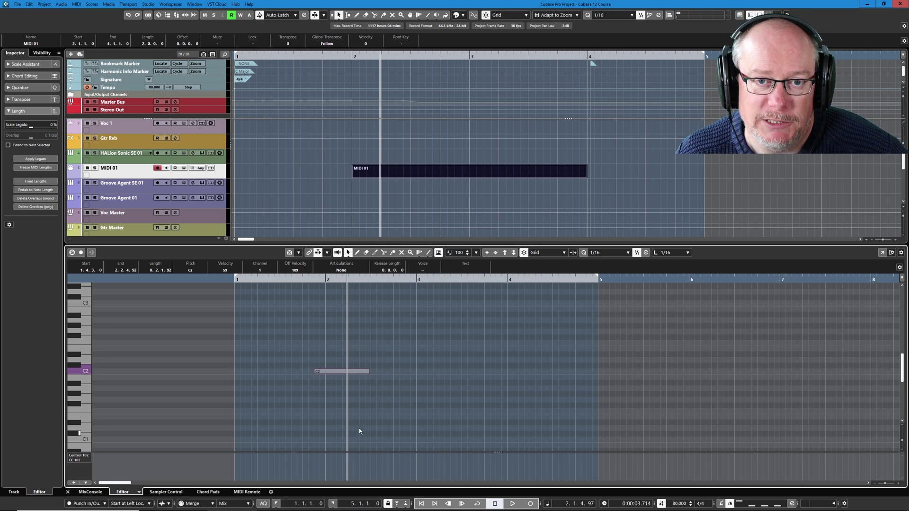
key(Home)
key(space)
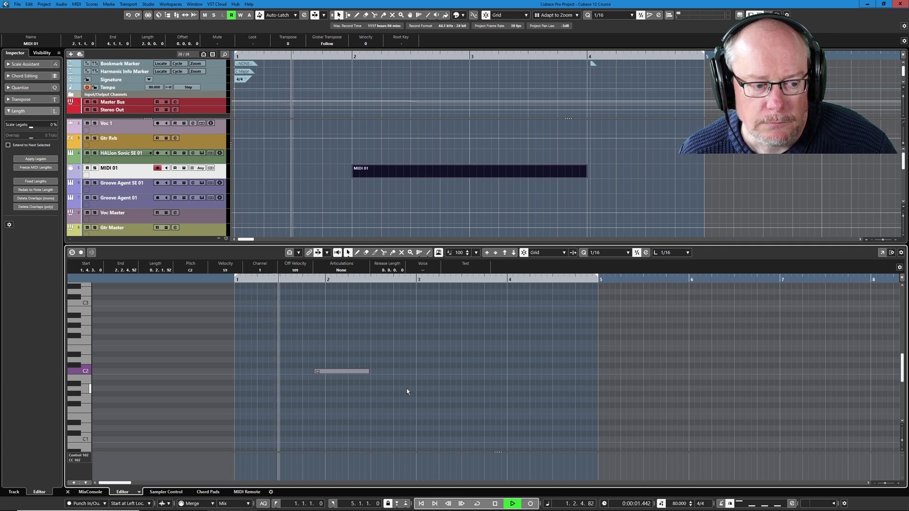
key(space)
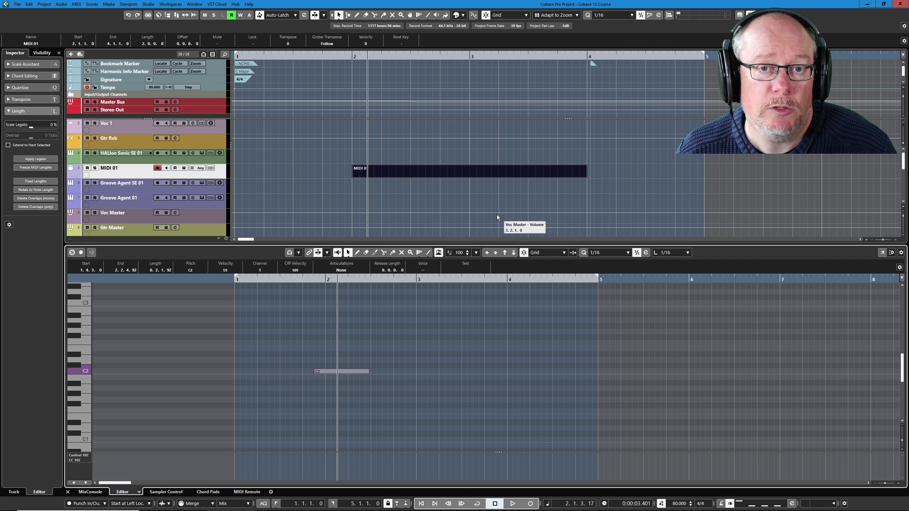
Step: In MIDI preferences, set Extend Playback Range of Notes that Start before the Part to 240 ticks
click(29, 5)
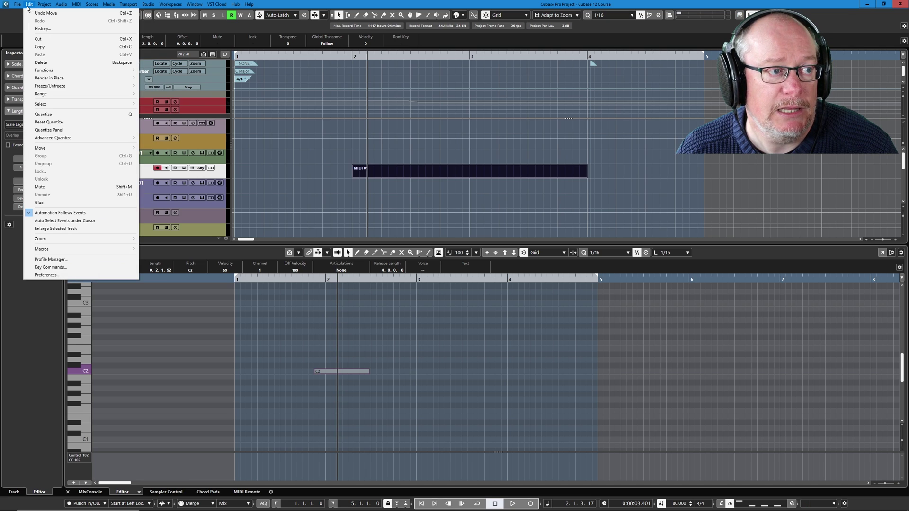
click(46, 275)
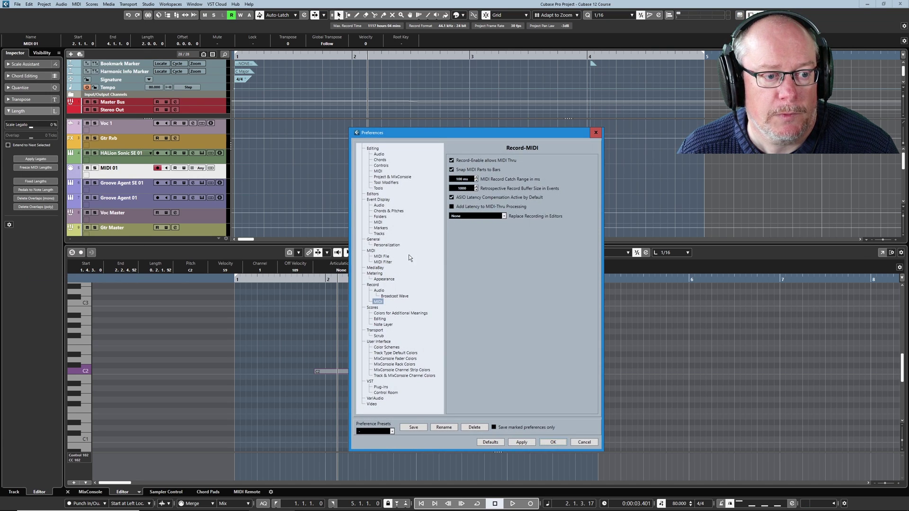
click(371, 250)
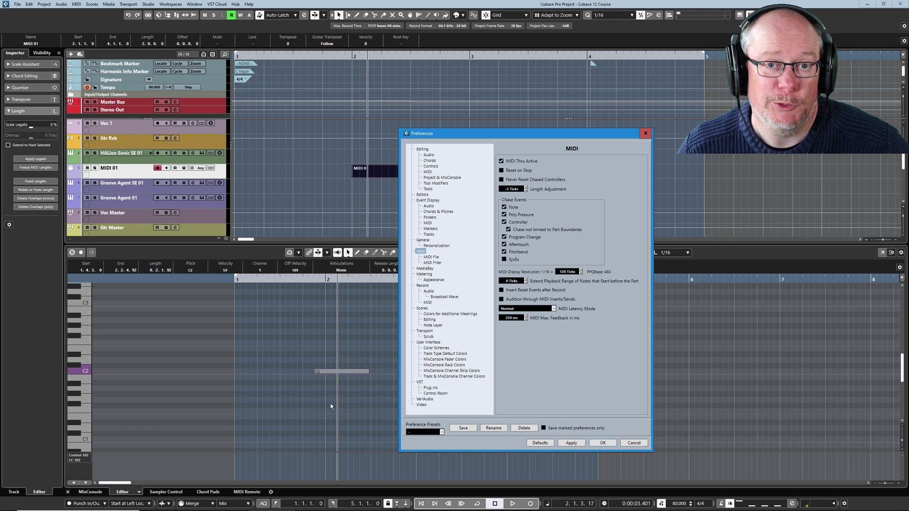
click(510, 281)
text(240)
key(Return)
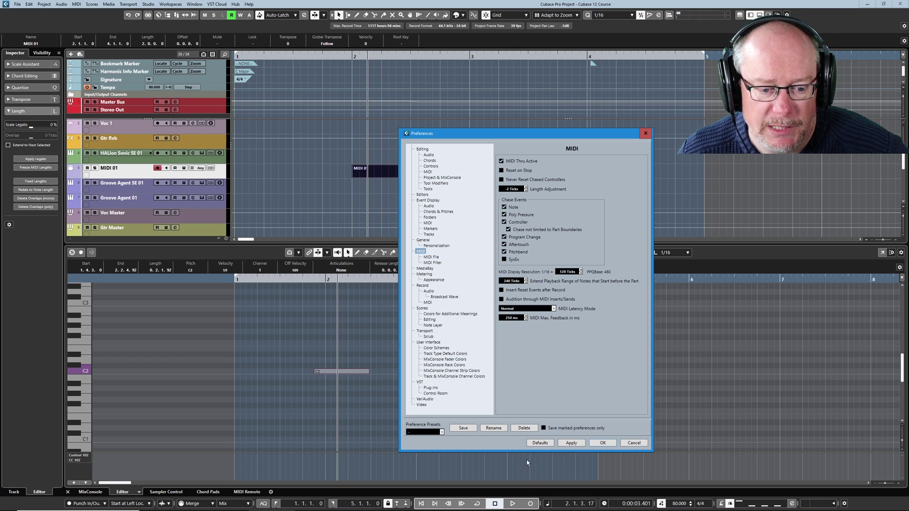
click(602, 443)
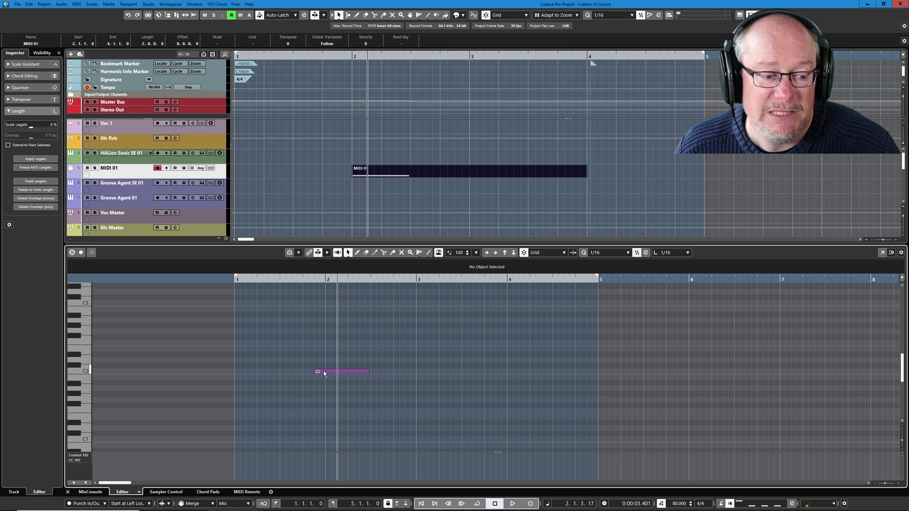
Step: Review the Chase Events settings in MIDI preferences, then close them and select the C2 note
click(30, 5)
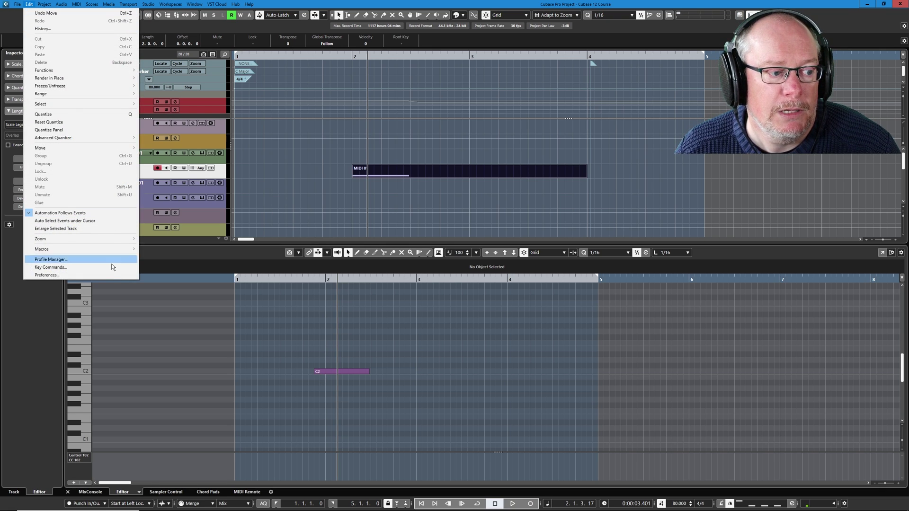
click(79, 274)
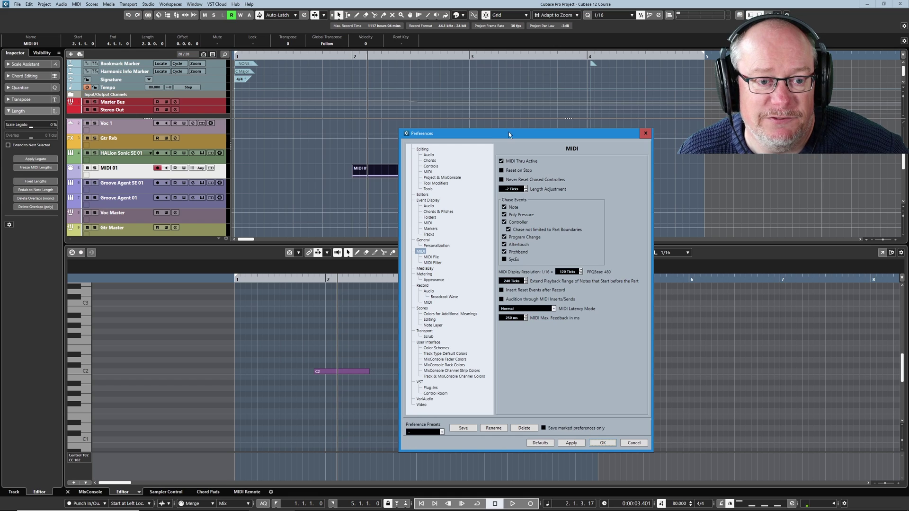
drag(508, 132, 447, 122)
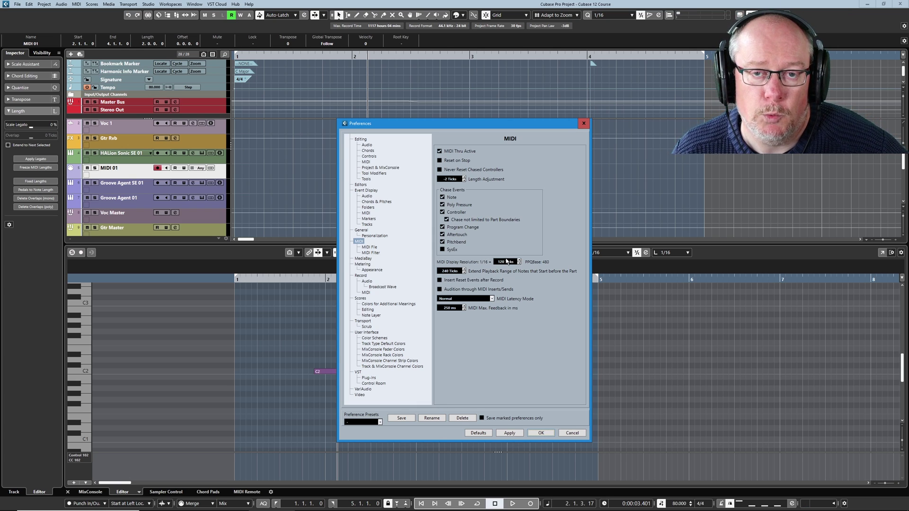
drag(506, 123, 682, 110)
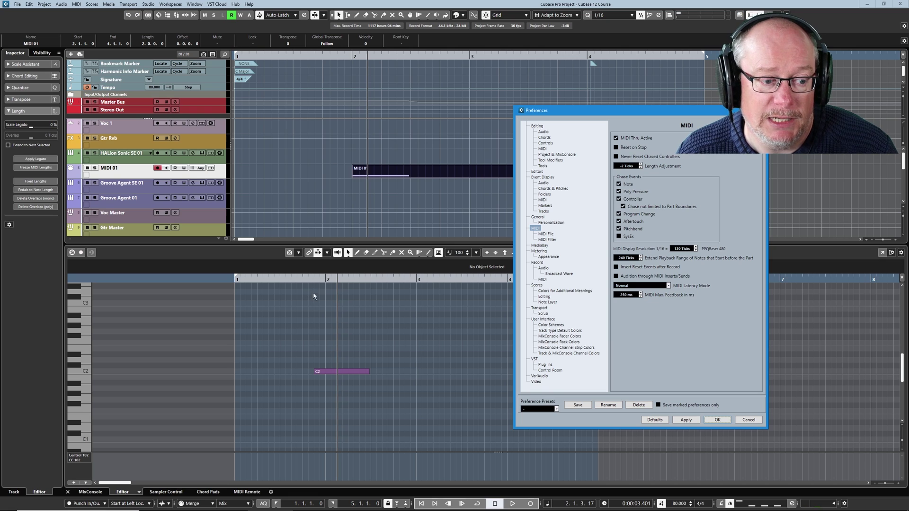
drag(653, 110, 446, 119)
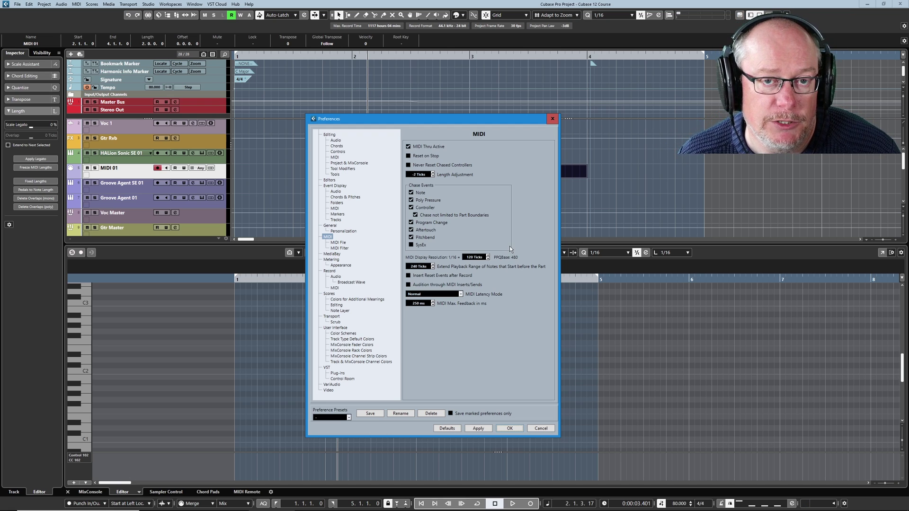
key(Return)
click(357, 371)
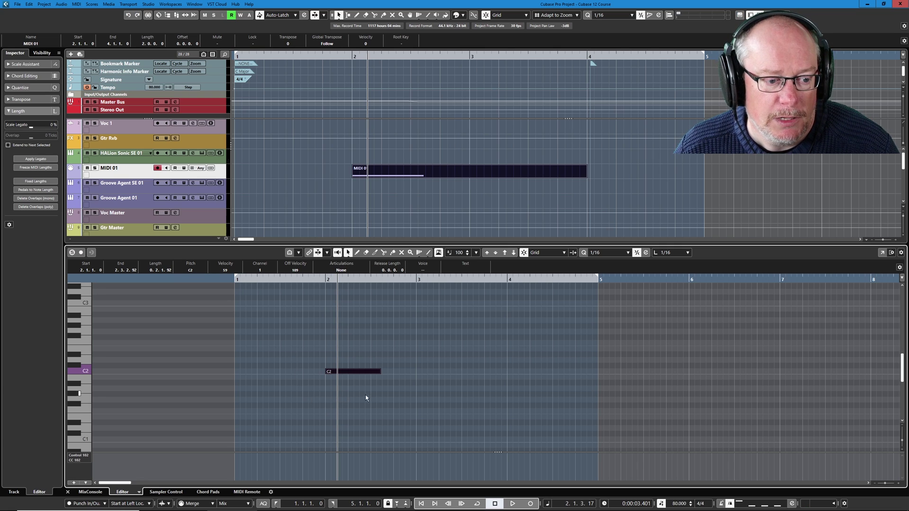
Step: Shorten the C2 note step by step, one beat, then a sixteenth, then down to 11 ticks (0.0.0.11)
scroll(362, 389, up, 1)
scroll(356, 385, up, 4)
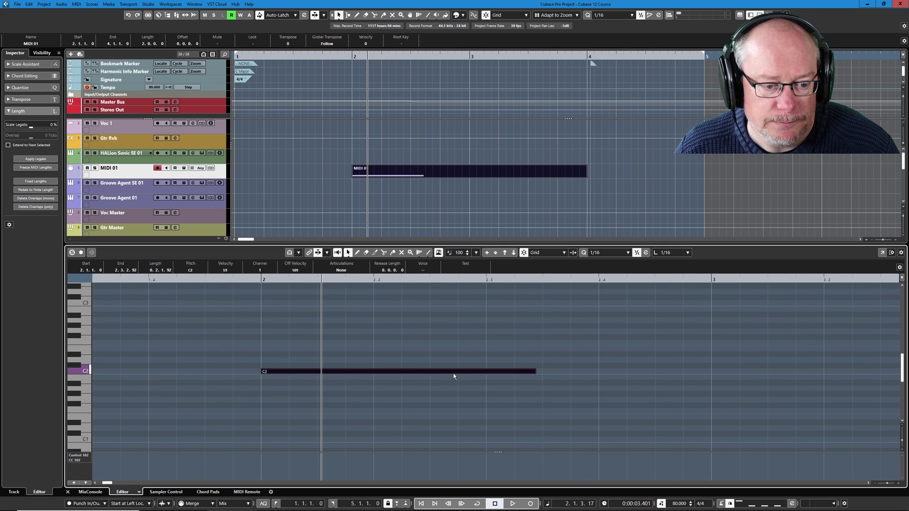
drag(531, 371, 368, 379)
scroll(422, 385, up, 2)
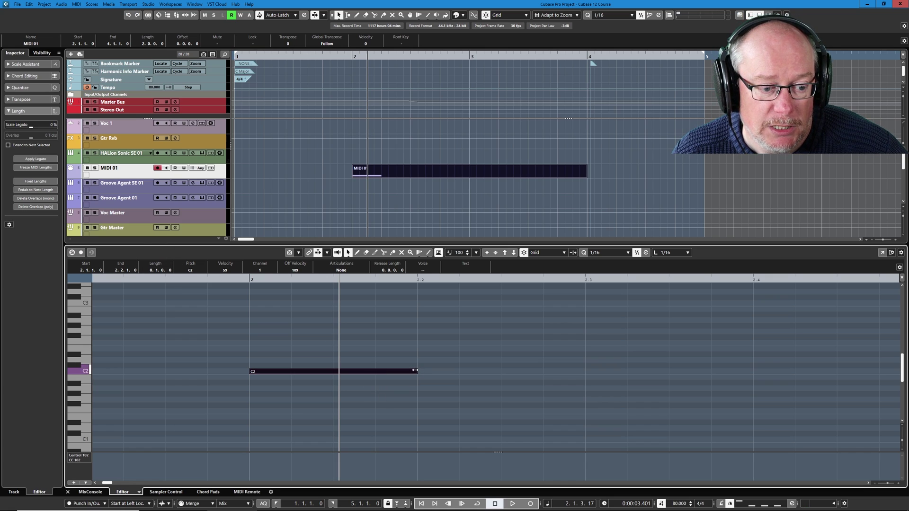
drag(415, 370, 291, 370)
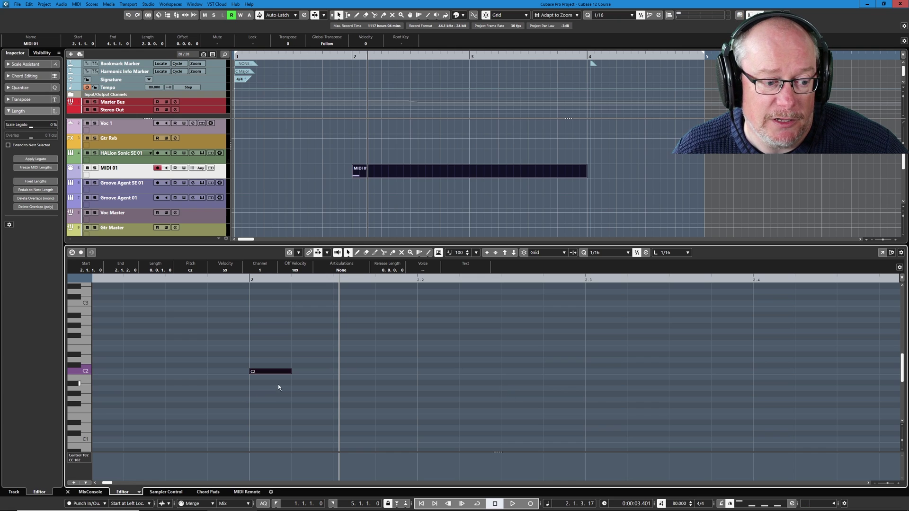
drag(290, 370, 252, 376)
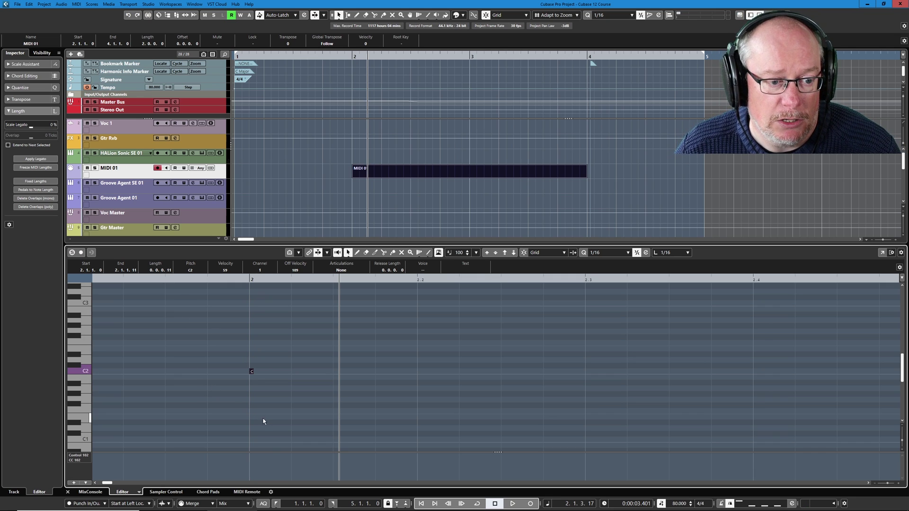
Step: Extend the C2 note's end to 2.1.2.0 and zoom the Key Editor back out
scroll(232, 374, down, 5)
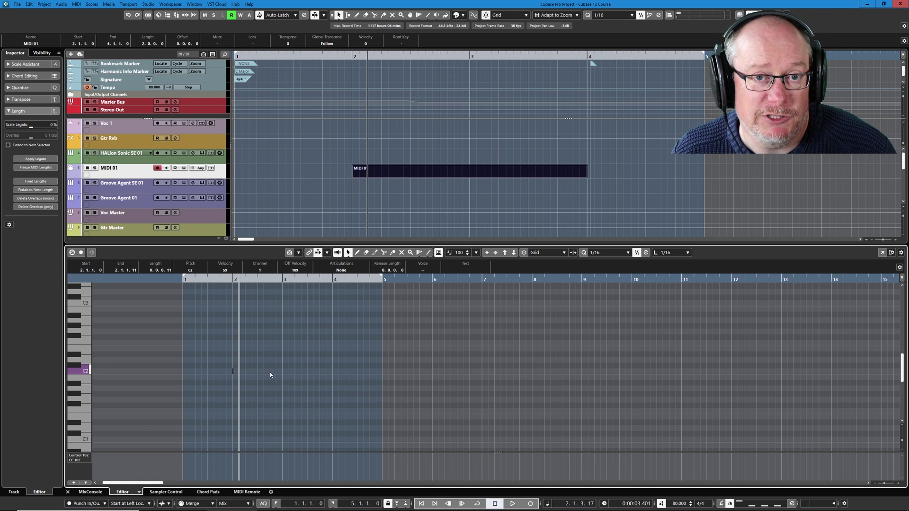
scroll(233, 373, up, 5)
drag(347, 371, 503, 371)
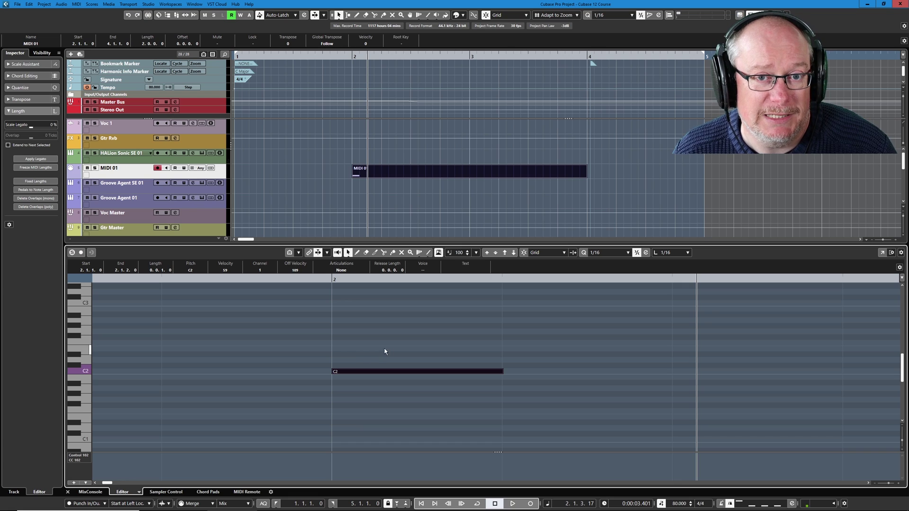
key(shift+f)
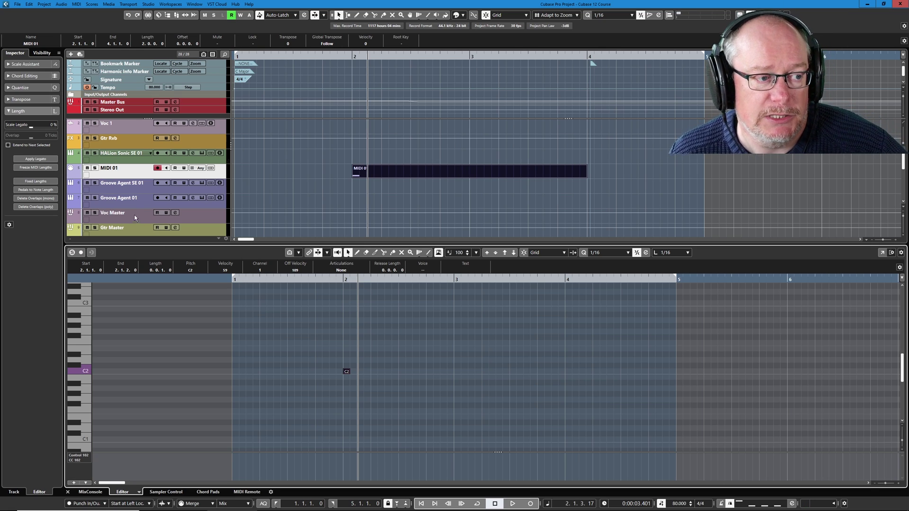
Step: Set the MIDI 01 track to MIDI channel 1 in the Inspector
click(126, 175)
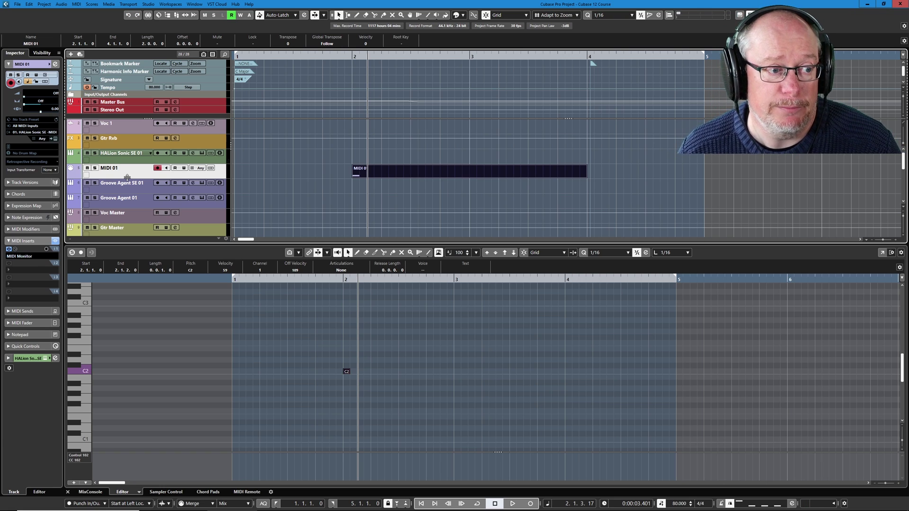
click(49, 139)
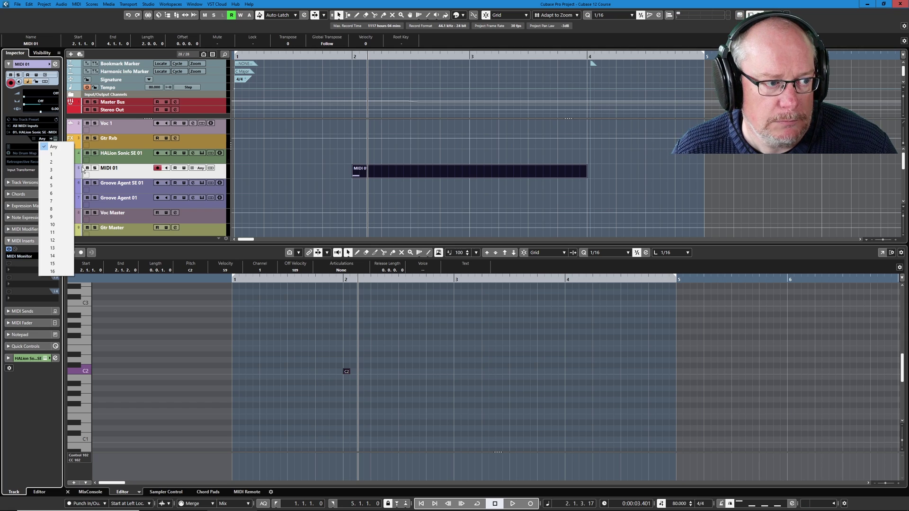
click(57, 155)
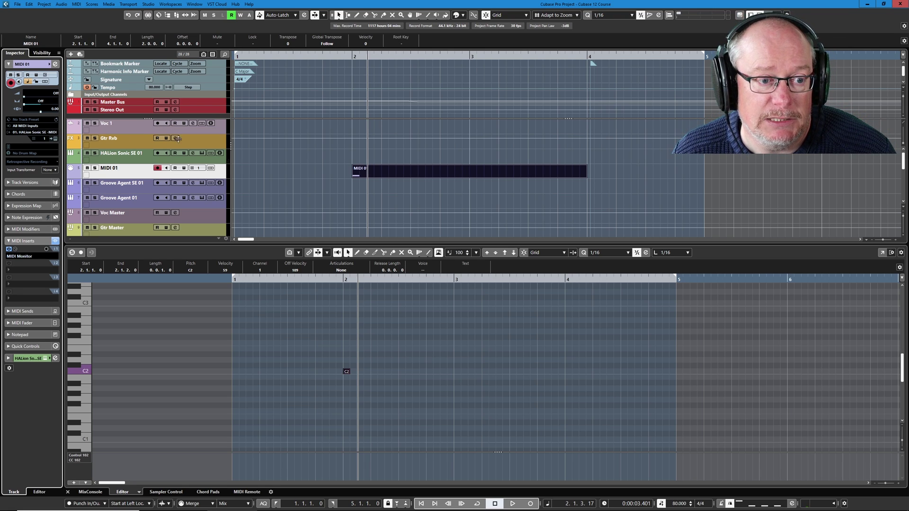
Step: Erase the MIDI 01 part with the Erase tool, then return to the Arrow tool
key(g)
right_click(383, 171)
click(362, 190)
click(362, 169)
right_click(371, 149)
click(374, 150)
key(alt+Tab)
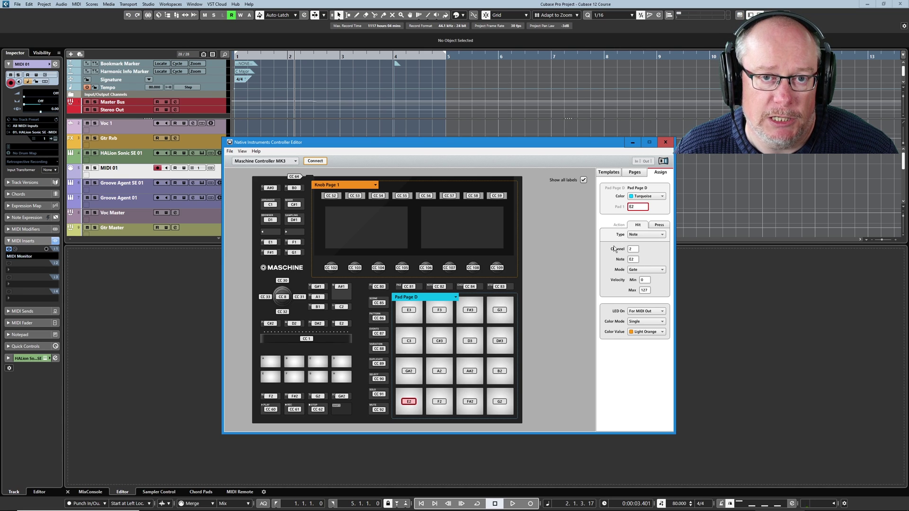
Step: After confirming pad E2 sends note E2 on MIDI channel 2, return to the Cubase project
click(692, 188)
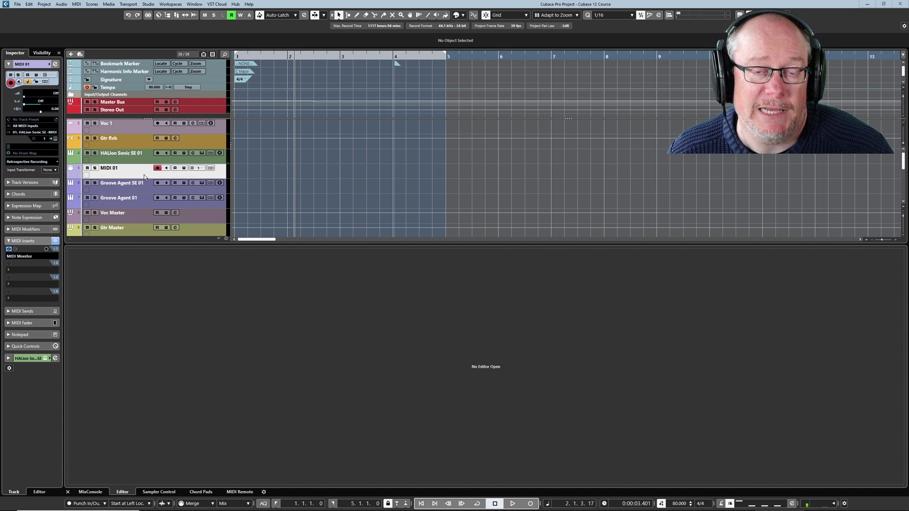
double_click(115, 168)
key(Return)
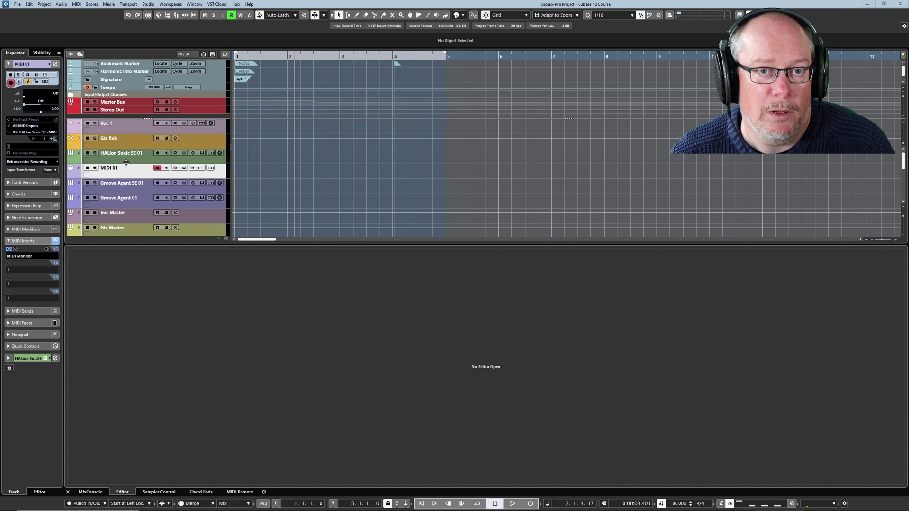
click(201, 153)
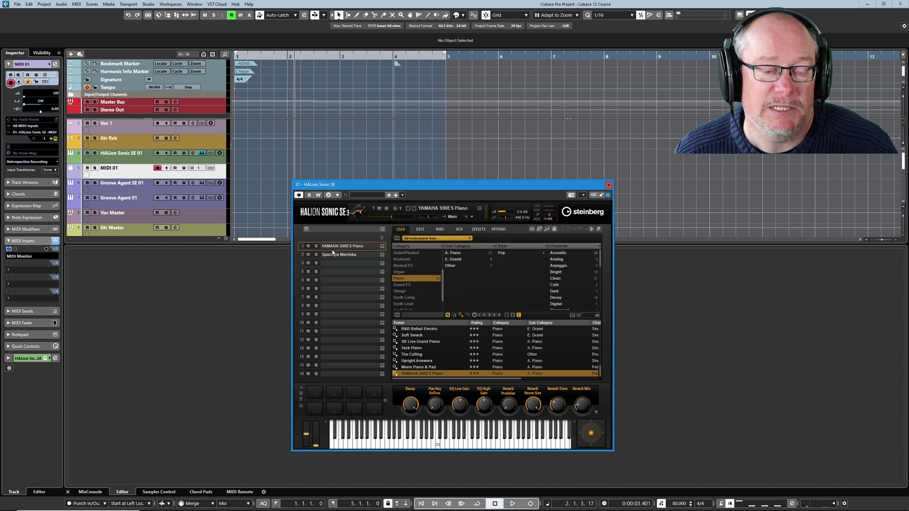
click(608, 185)
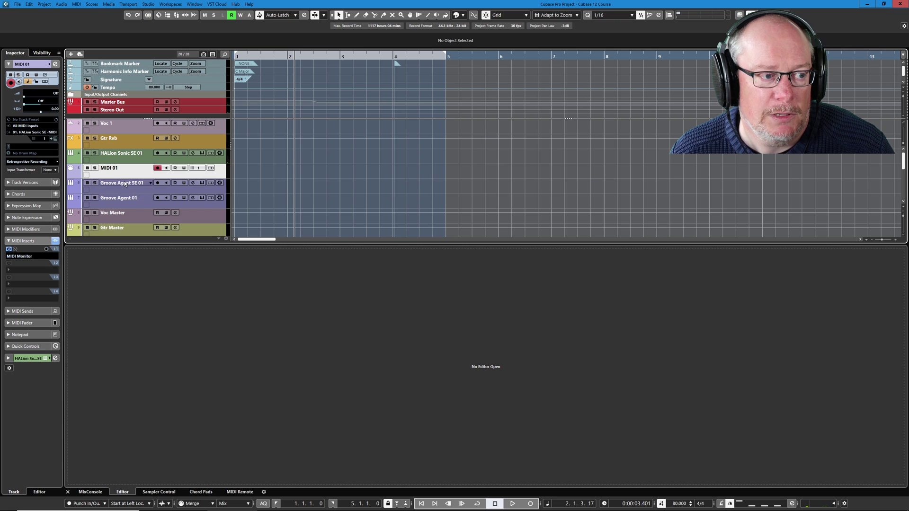
click(45, 139)
click(54, 148)
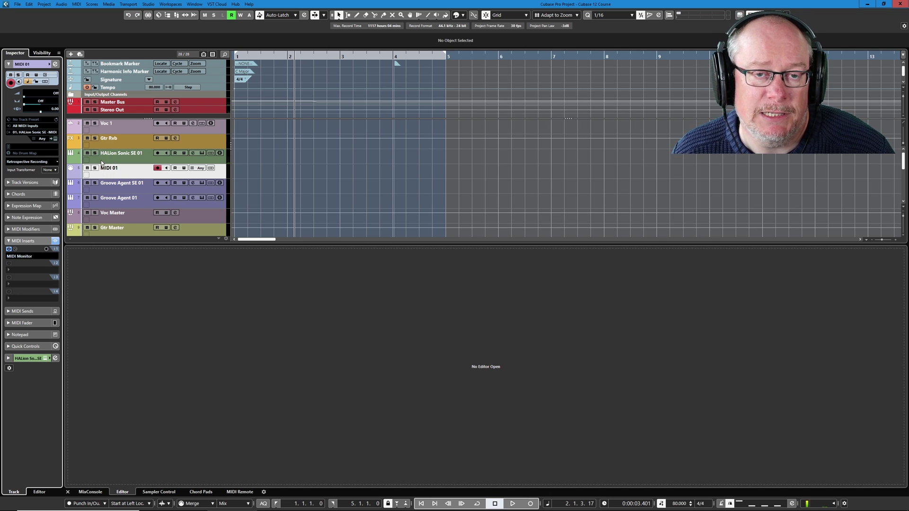
click(42, 138)
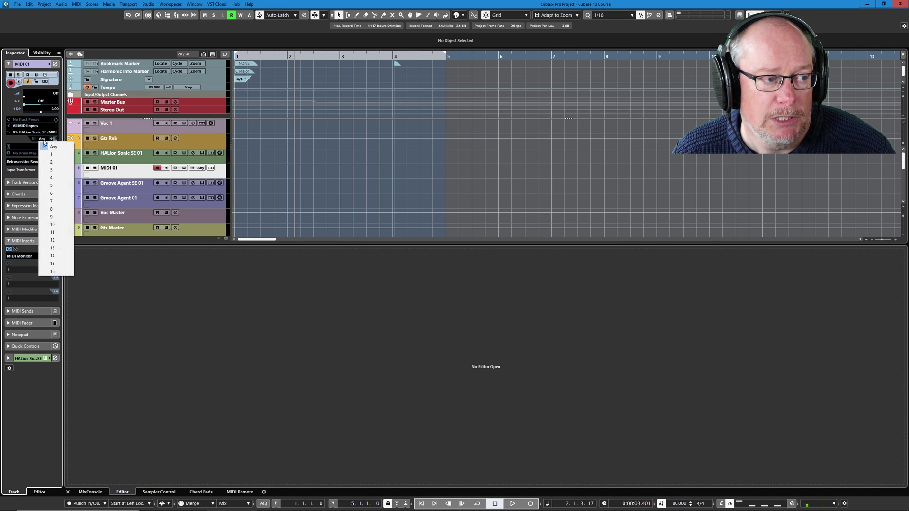
click(59, 154)
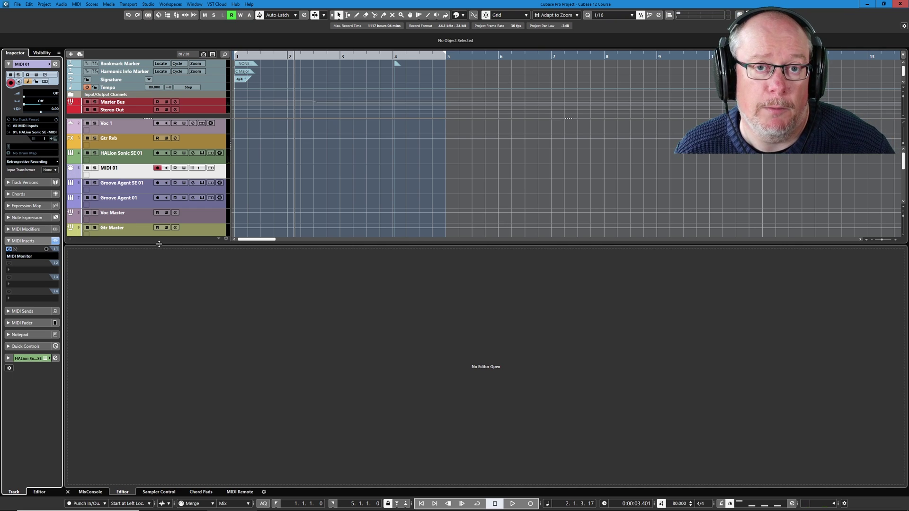
Step: Record an E2 note into a new MIDI 01 part and select it in the Key Editor
key(KP_Multiply)
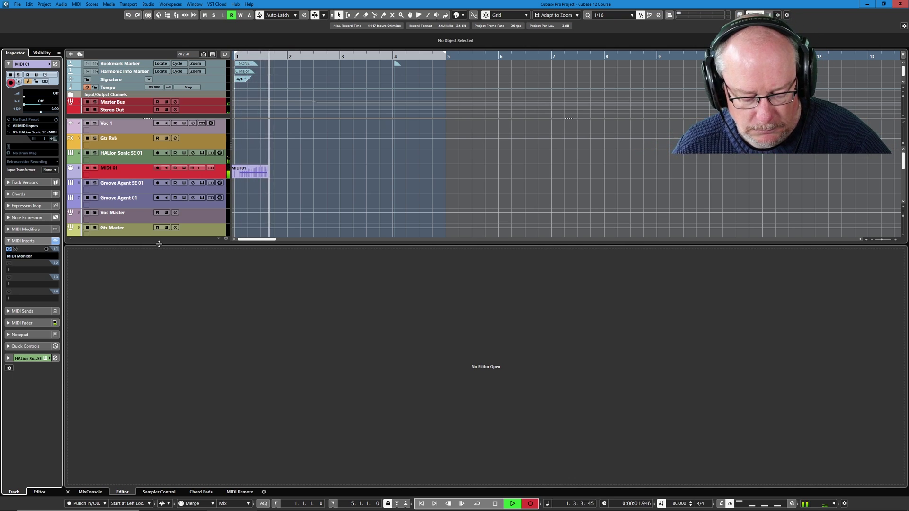
key(space)
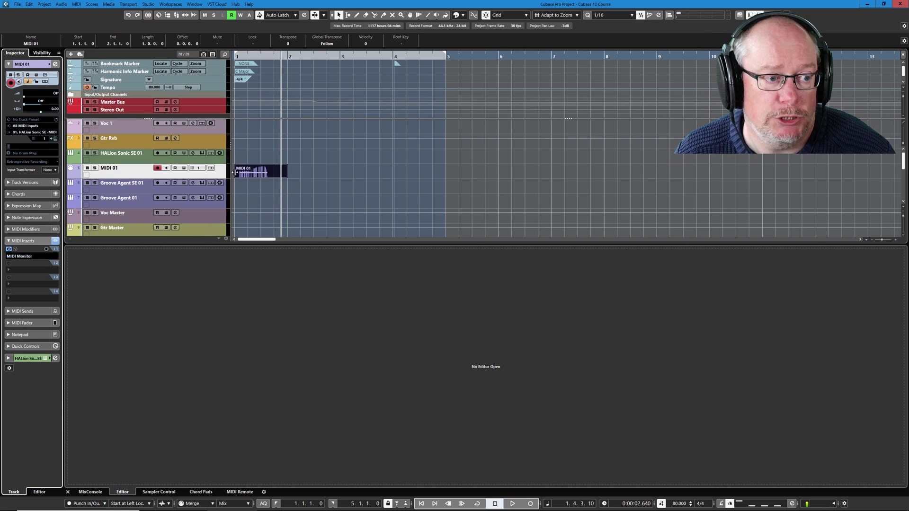
double_click(257, 171)
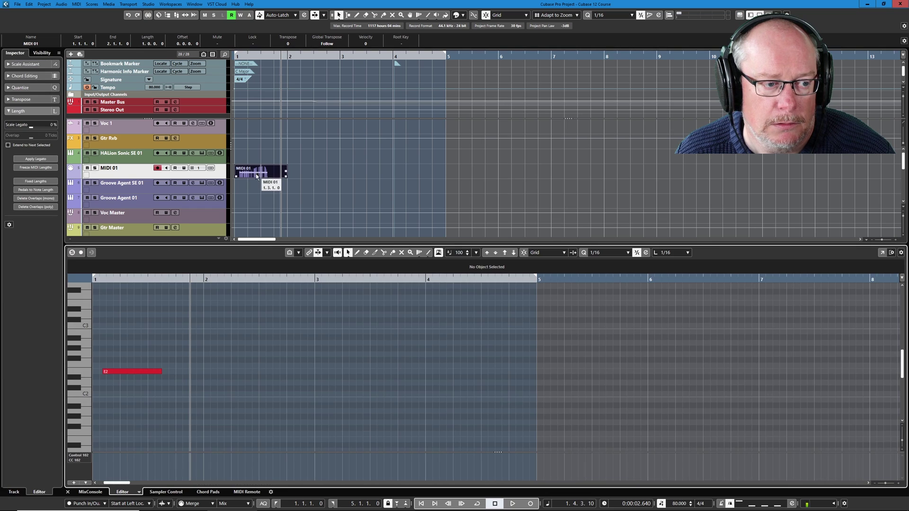
click(138, 371)
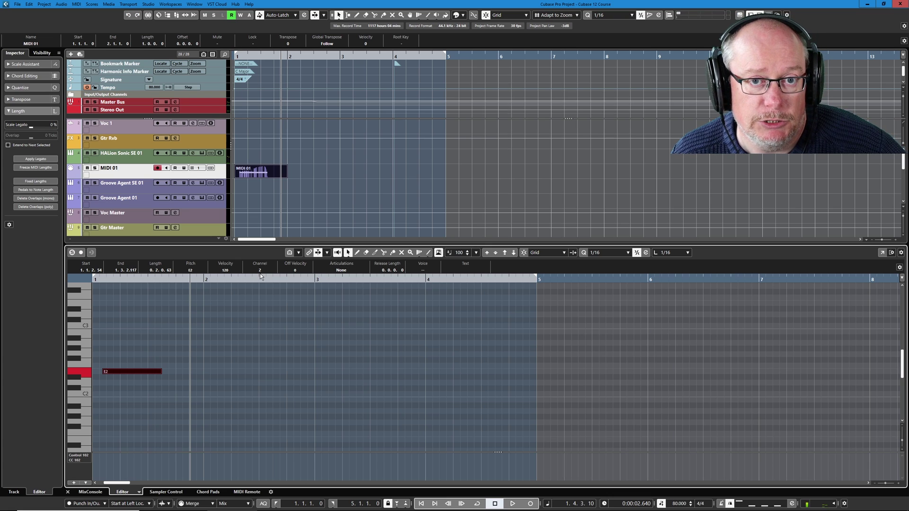
Step: Set the MIDI 01 track's channel to Any and play the part from the start
click(128, 175)
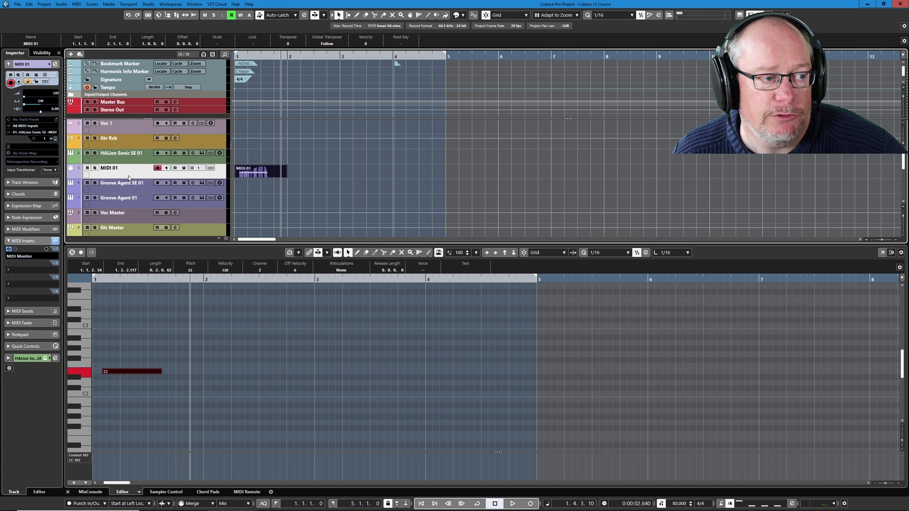
click(46, 139)
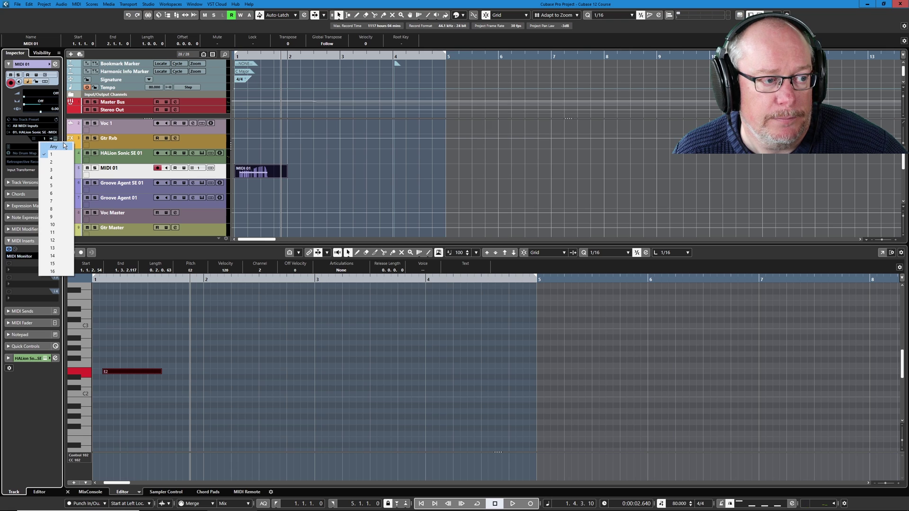
click(53, 147)
key(KP_Decimal)
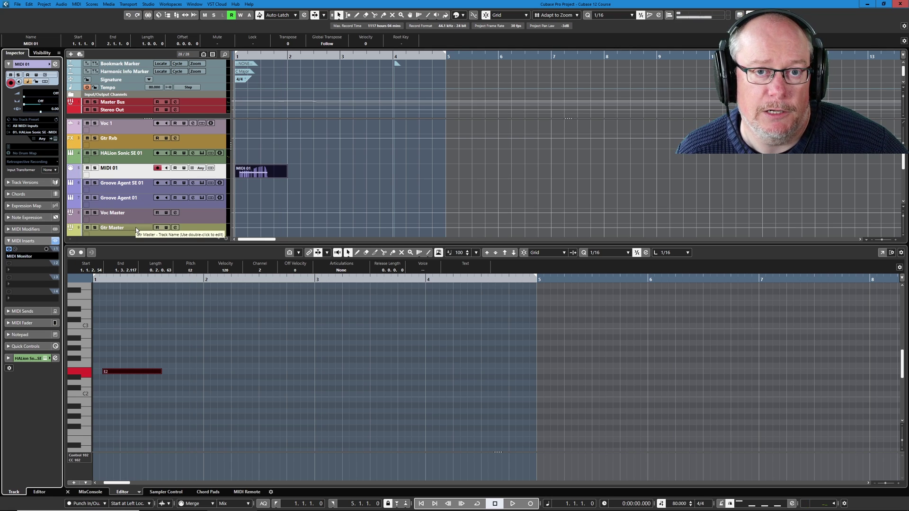
key(space)
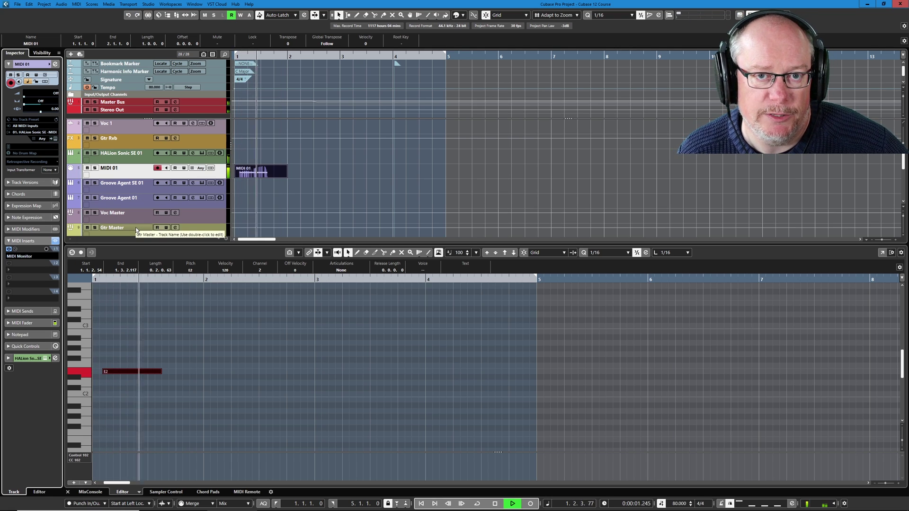
Step: Stop the transport after recording the single E2 note into MIDI 01
key(space)
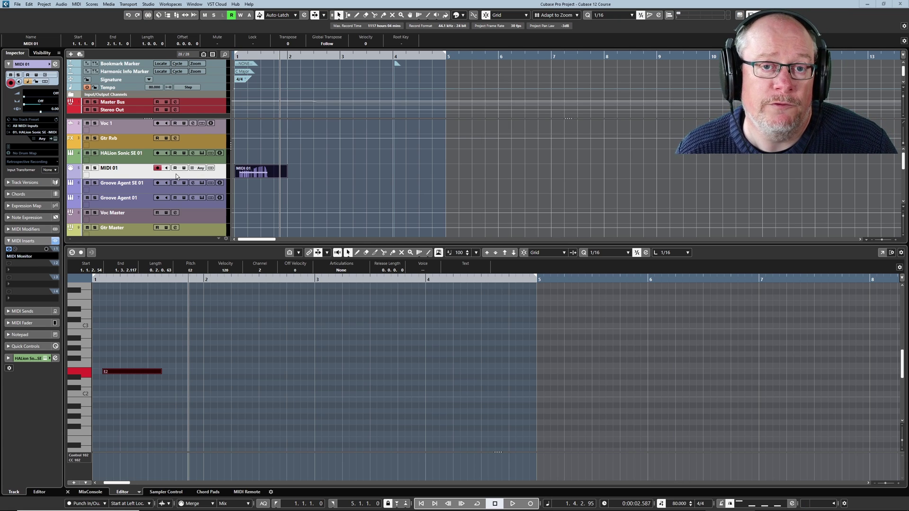
Step: Change the MIDI 01 track's channel from Any to 1 and deselect the E2 note
click(43, 139)
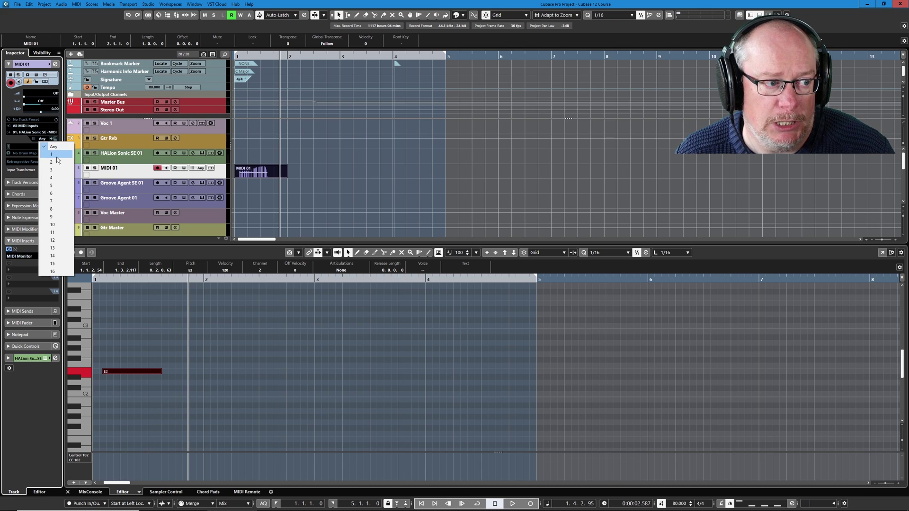
click(52, 154)
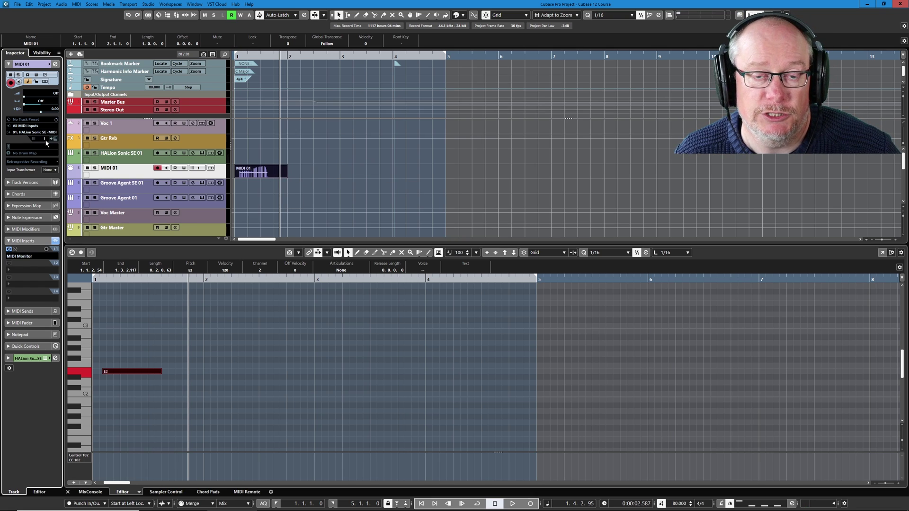
click(245, 379)
key(5)
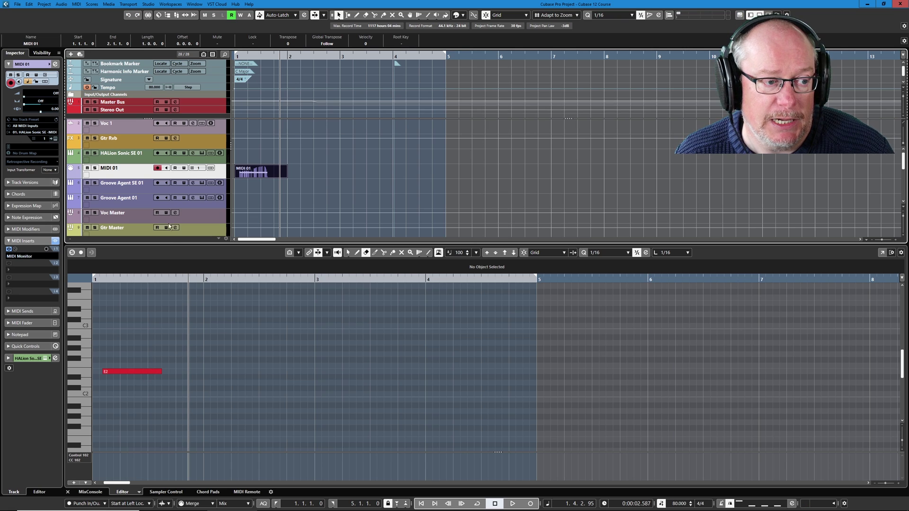
Step: Erase the MIDI 01 part with the Erase tool
right_click(278, 171)
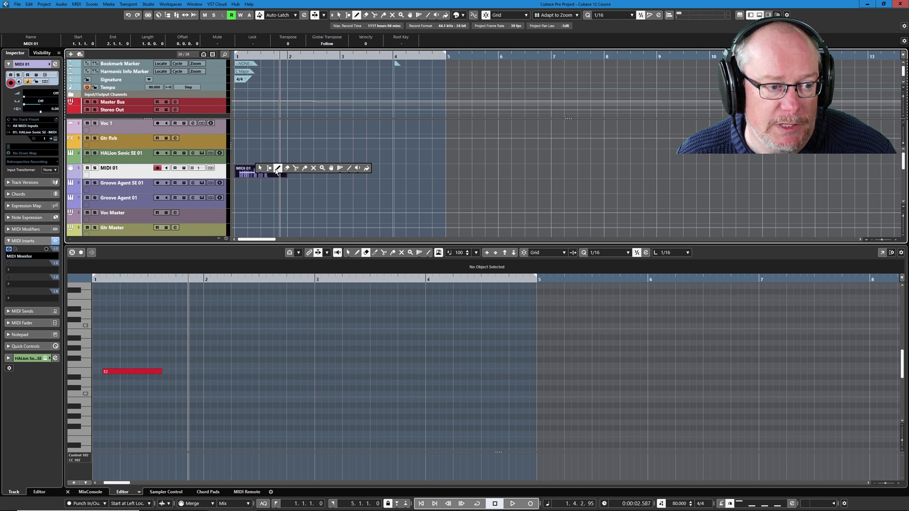
click(287, 168)
click(256, 174)
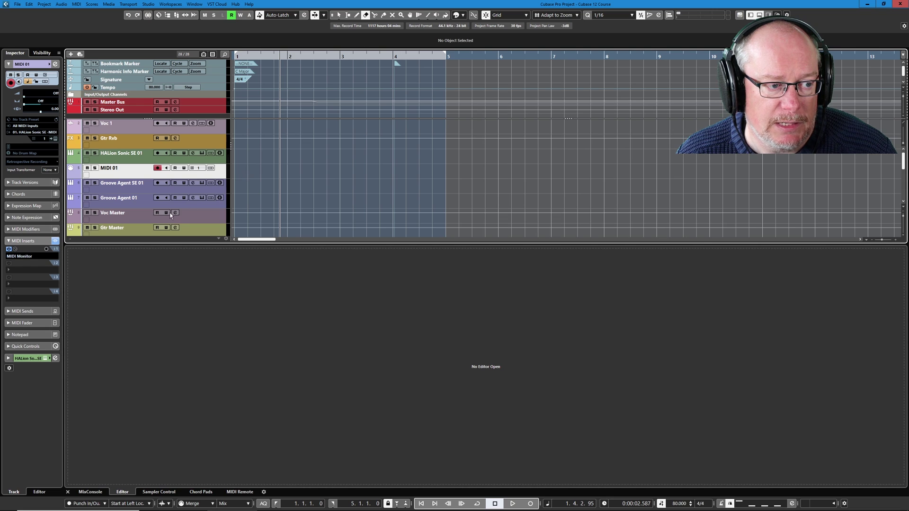
Step: Zoom out and select the three Gymnopedie MIDI parts on tracks 14–16
scroll(170, 212, down, 5)
drag(169, 244, 169, 337)
key(g)
key(g)
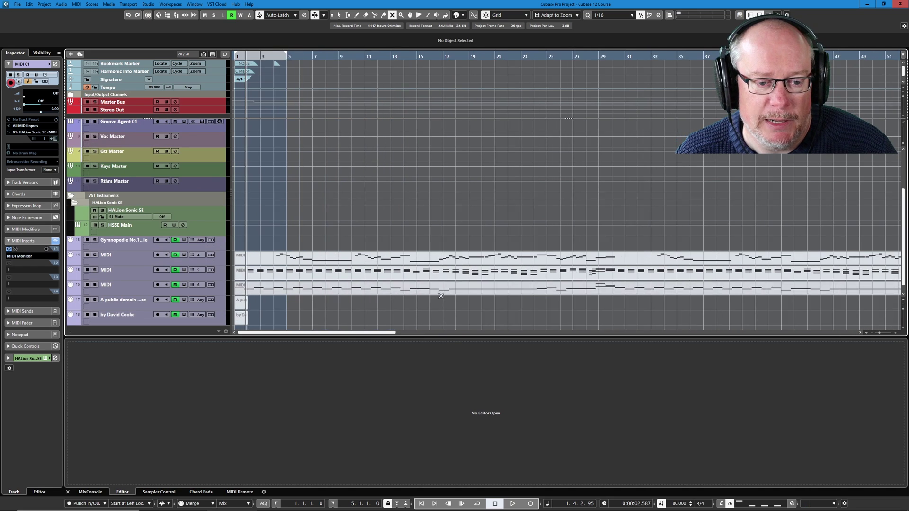
key(g)
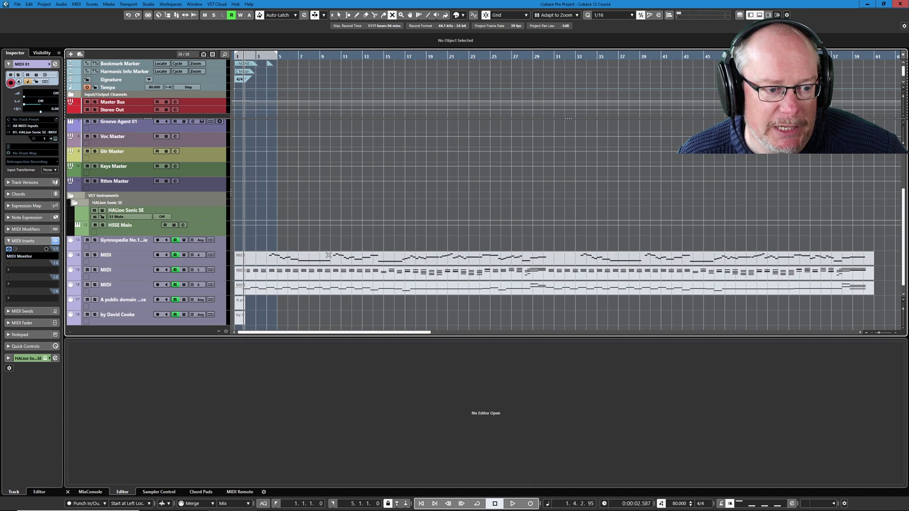
drag(344, 247, 401, 290)
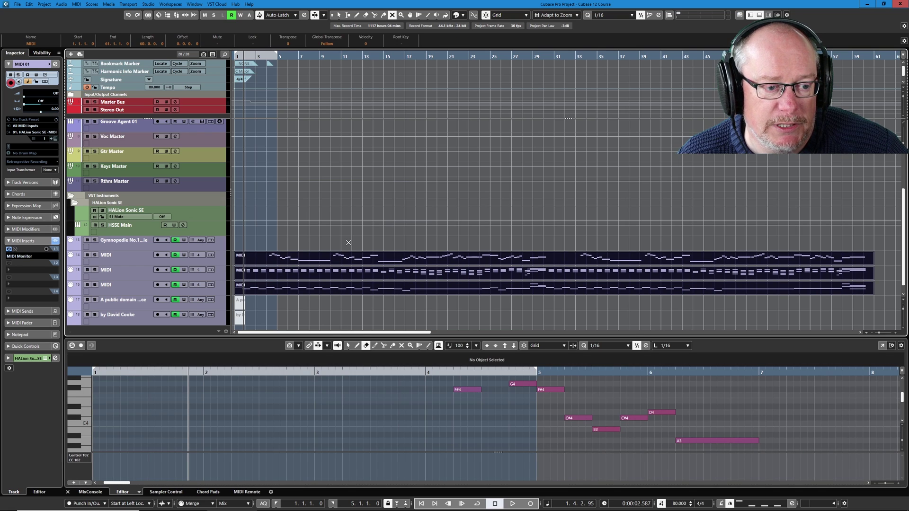
Step: Solo MIDI tracks 14 to 16 and select the F#4 note to check its channel
key(1)
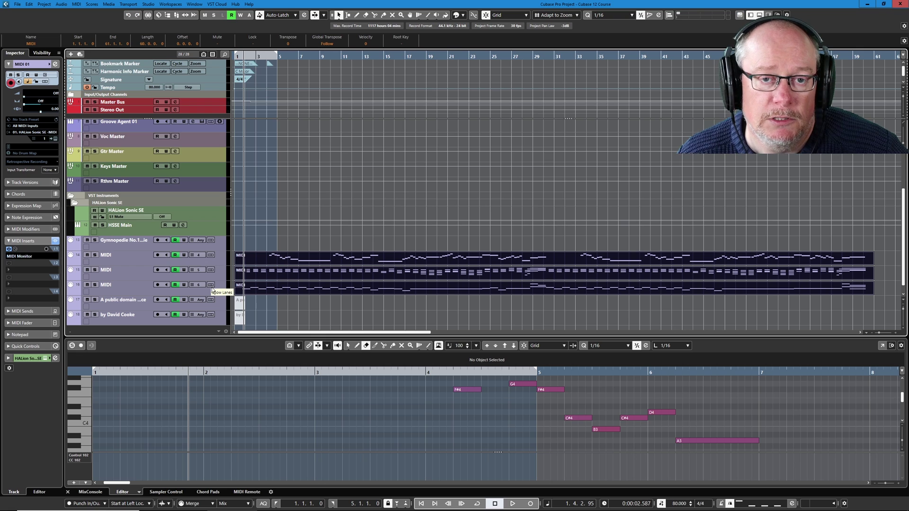
click(223, 260)
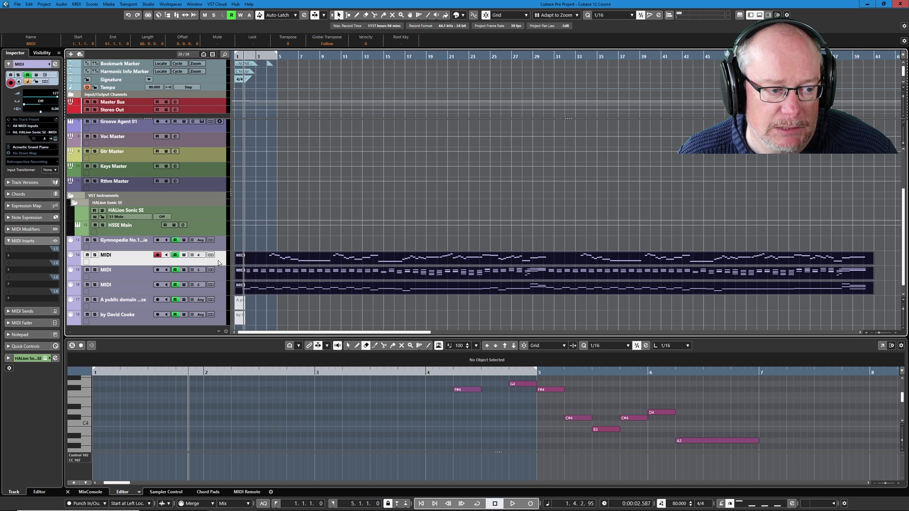
key(s)
click(343, 258)
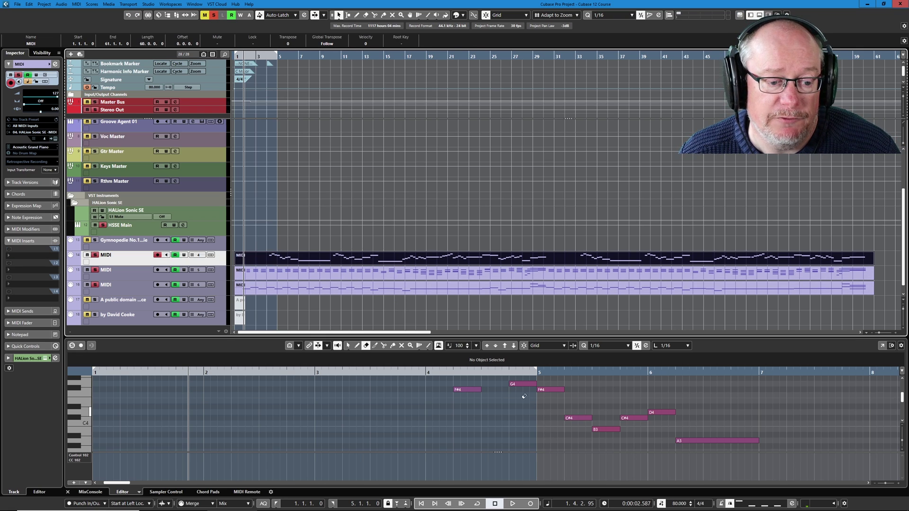
click(471, 389)
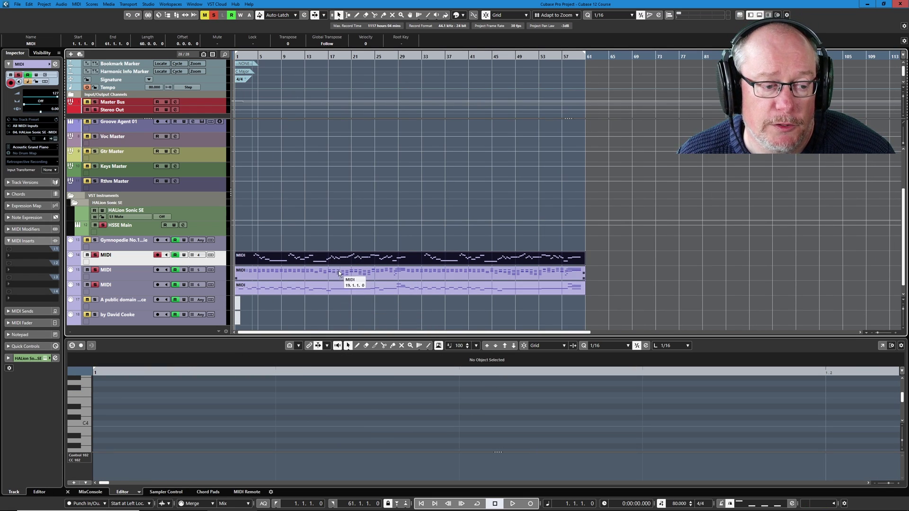
Step: Merge the three MIDI parts into one part with MIDI > Merge MIDI in Loop
click(77, 4)
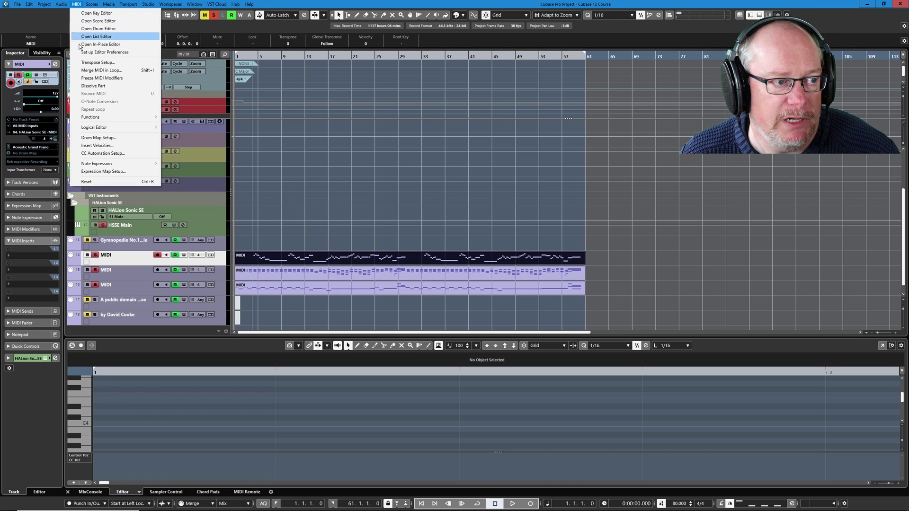
click(101, 70)
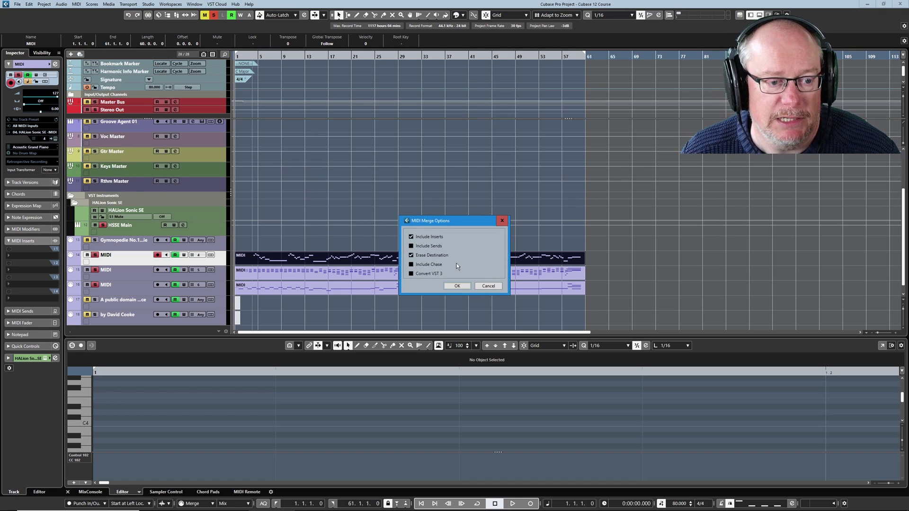
click(457, 286)
Step: Erase the leftover original parts on tracks 15 and 16
right_click(338, 271)
click(362, 270)
right_click(378, 271)
click(402, 270)
click(402, 272)
click(402, 286)
Step: Open the Merged part in the Key Editor and select the B3 note
right_click(399, 282)
click(403, 282)
double_click(410, 257)
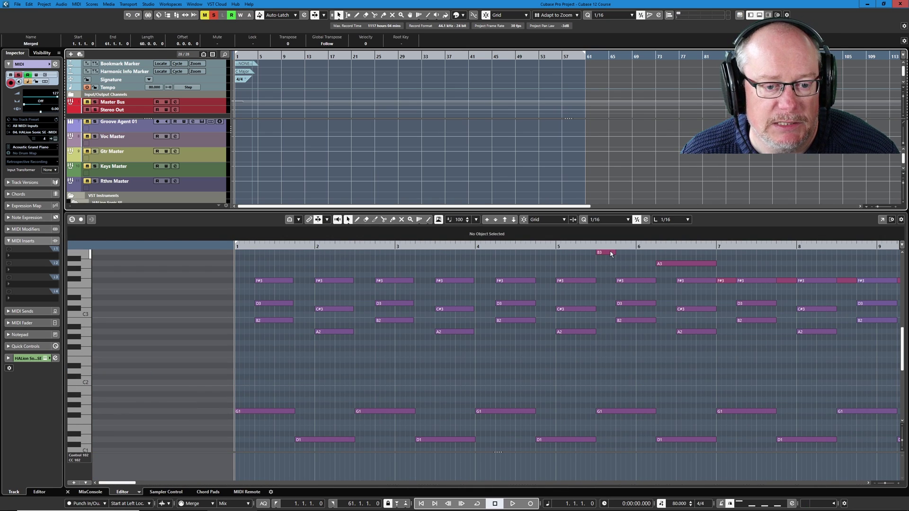
click(611, 252)
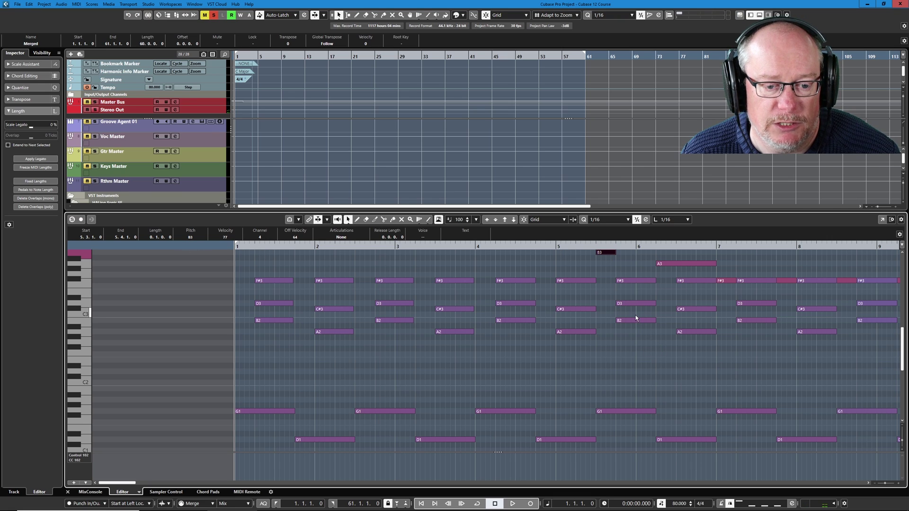
click(625, 320)
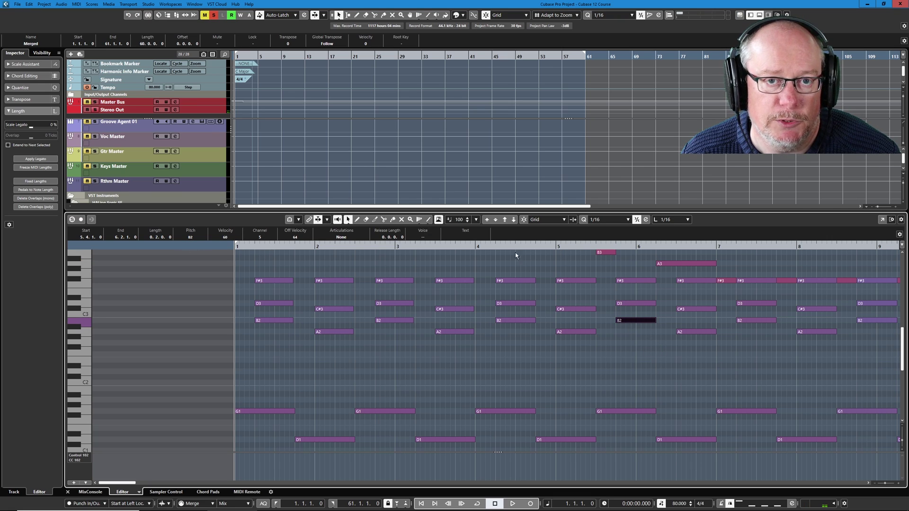
click(631, 412)
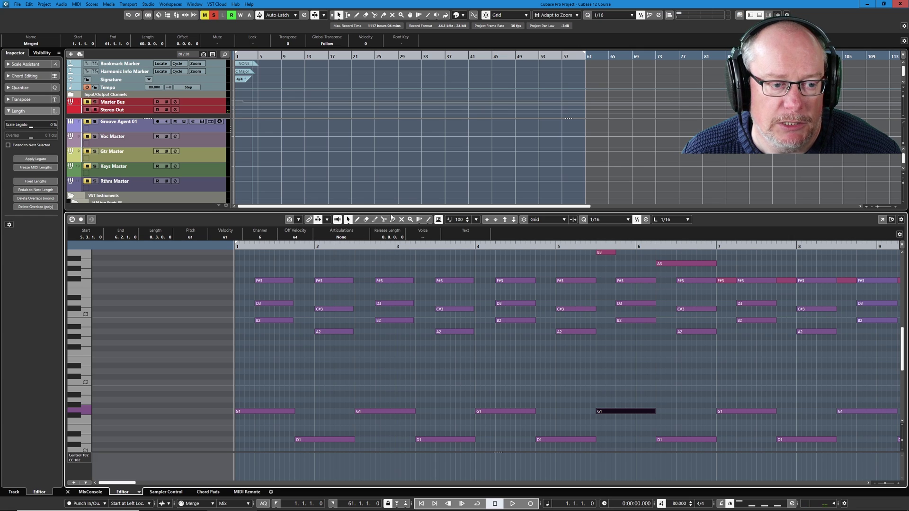
drag(392, 213, 392, 323)
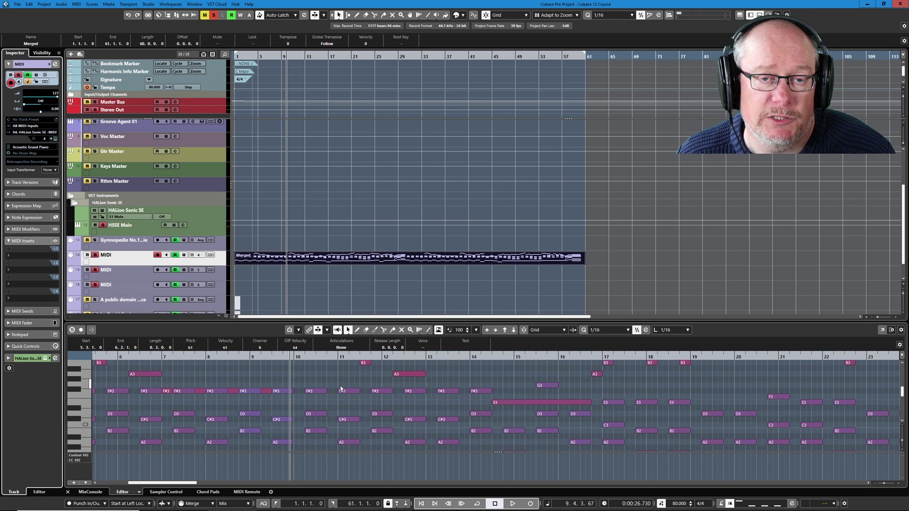
Step: Play the Merged part while switching track 14's MIDI channel from 4 to Any, then stop
key(space)
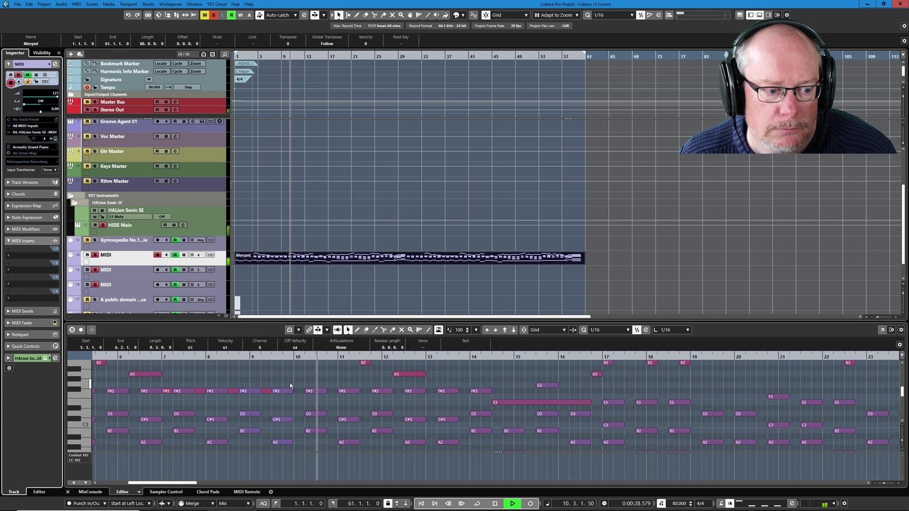
click(45, 140)
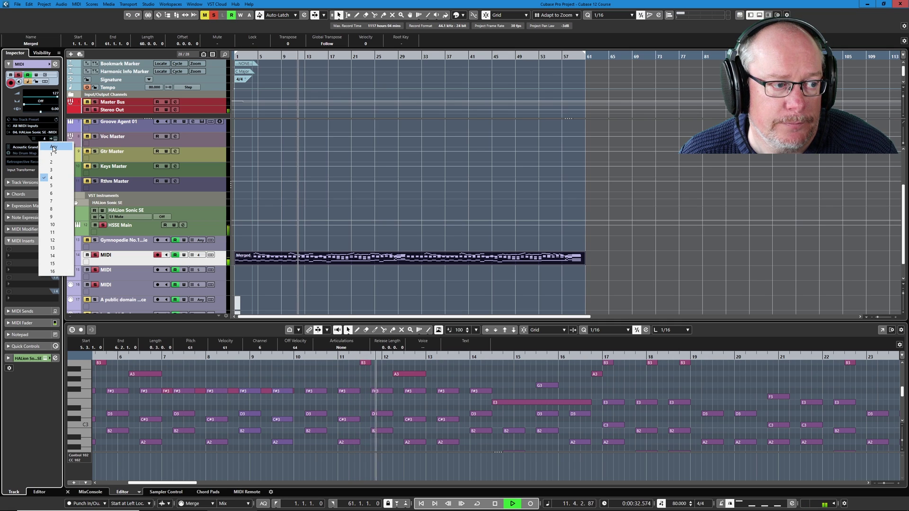
click(50, 144)
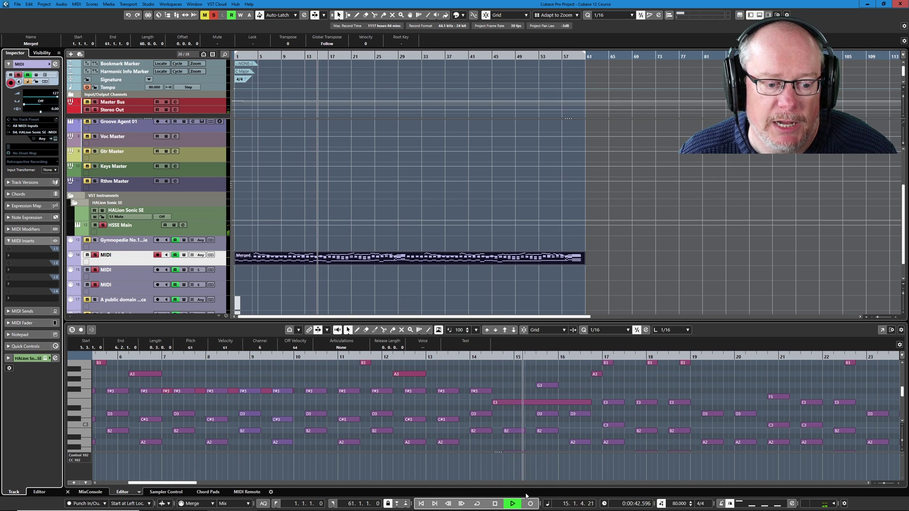
key(space)
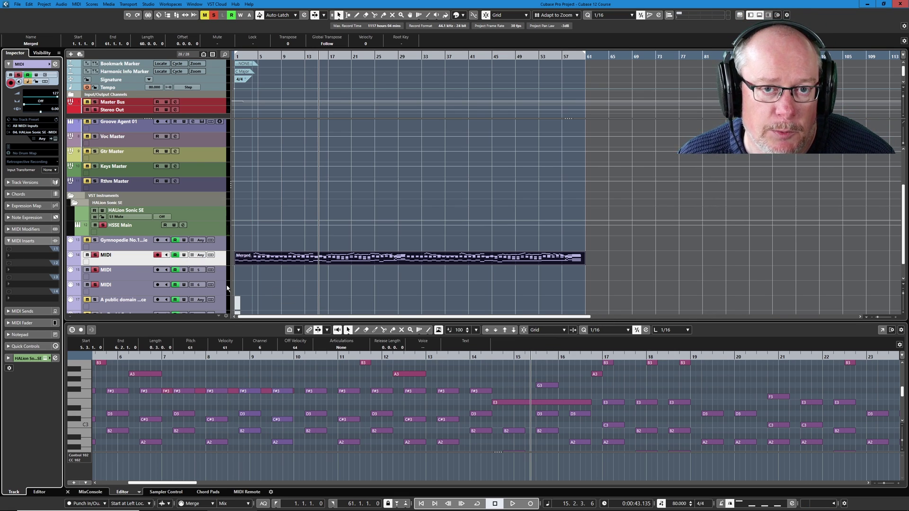
click(511, 402)
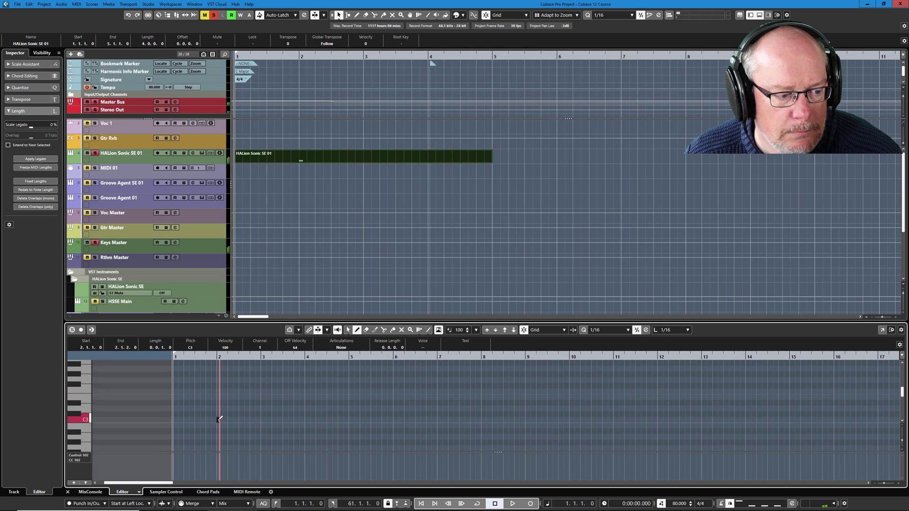
mouse_move(219, 420)
mouse_down()
mouse_move(402, 419)
mouse_move(310, 412)
mouse_move(331, 413)
mouse_up()
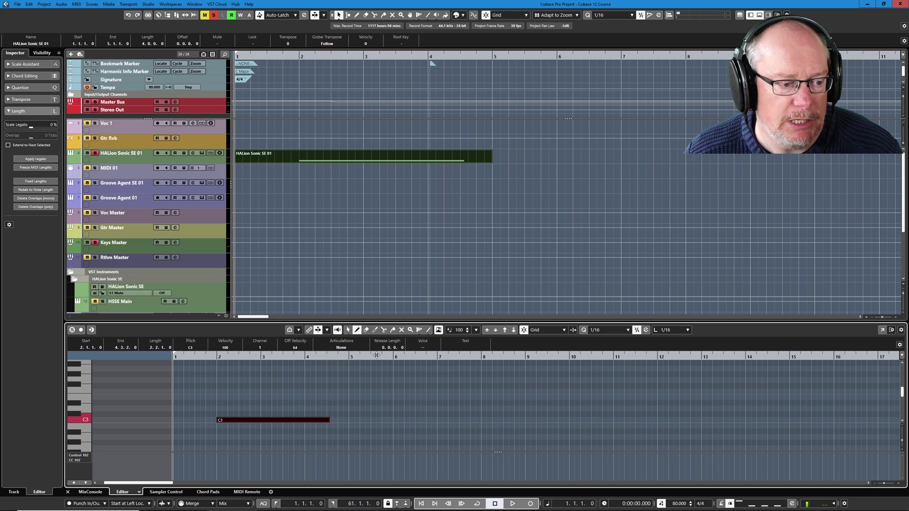
key(space)
key(1)
key(ctrl+Left)
key(ctrl+Left)
key(ctrl+Left)
key(ctrl+Left)
key(ctrl+Left)
key(ctrl+Left)
key(ctrl+Left)
key(ctrl+Left)
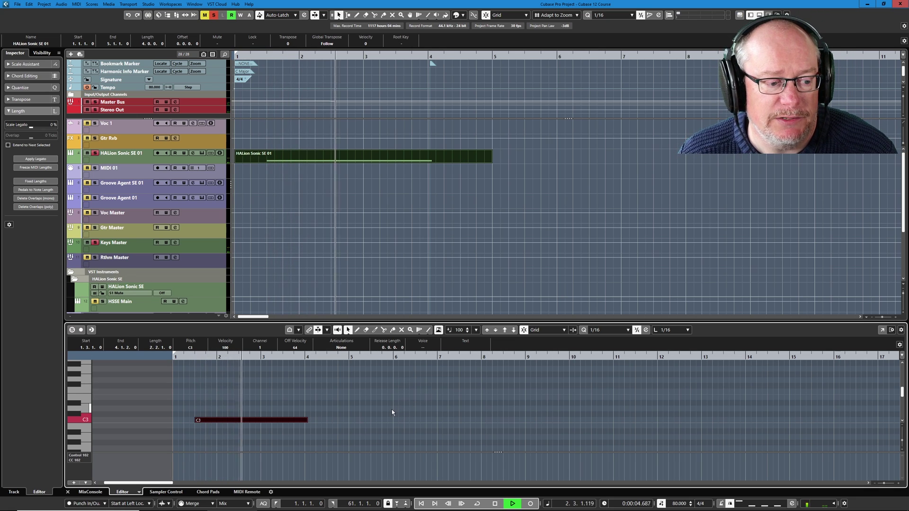
key(space)
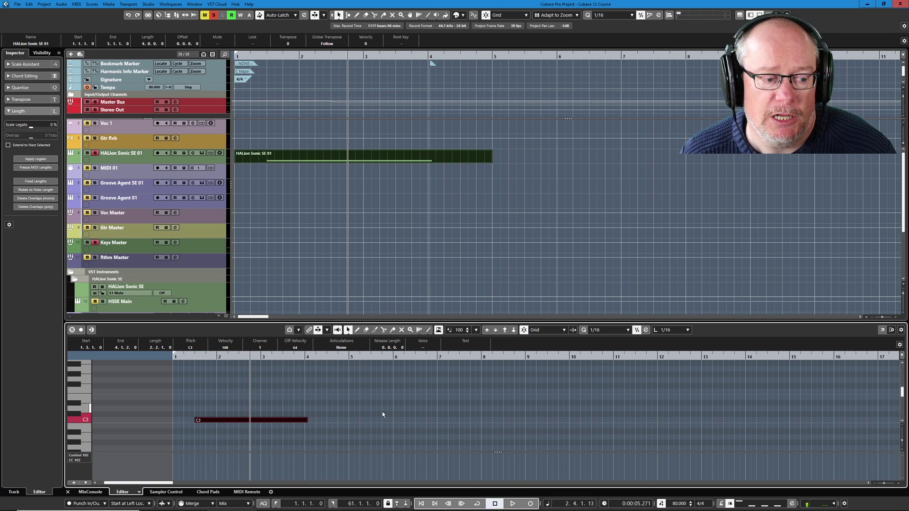
key(space)
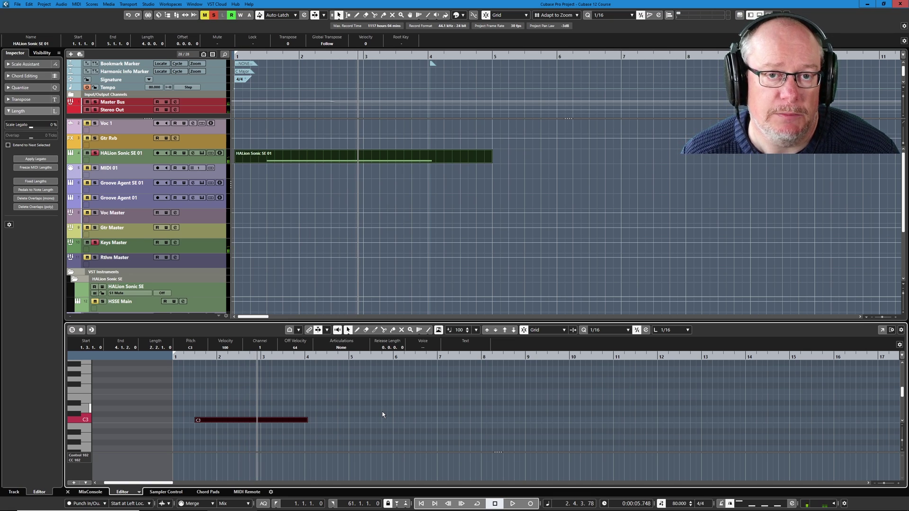
key(space)
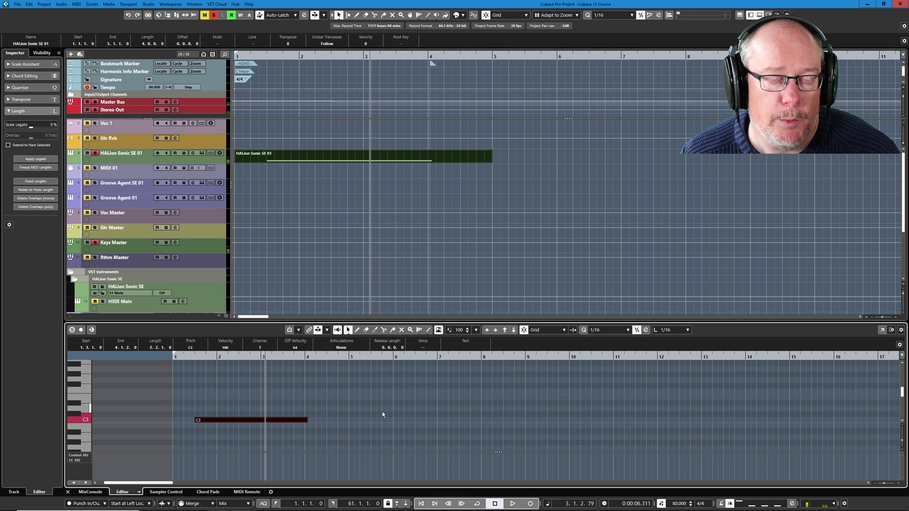
key(space)
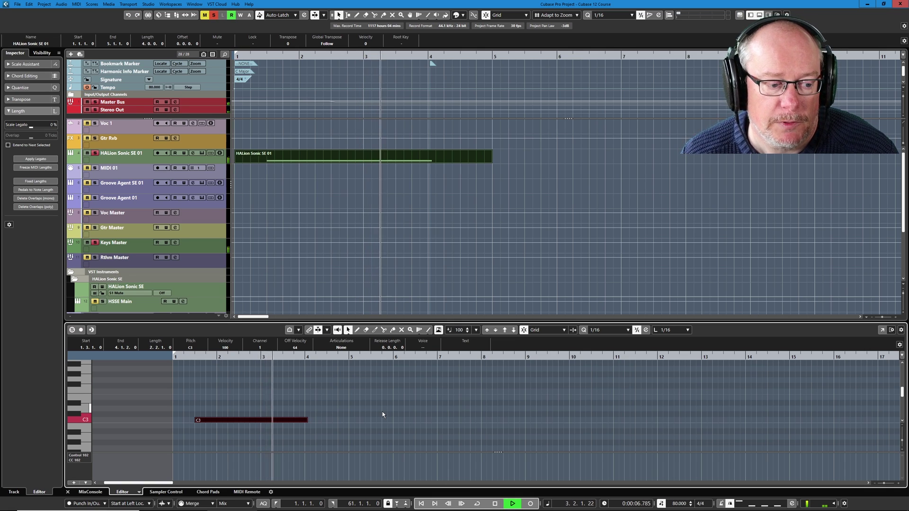
key(space)
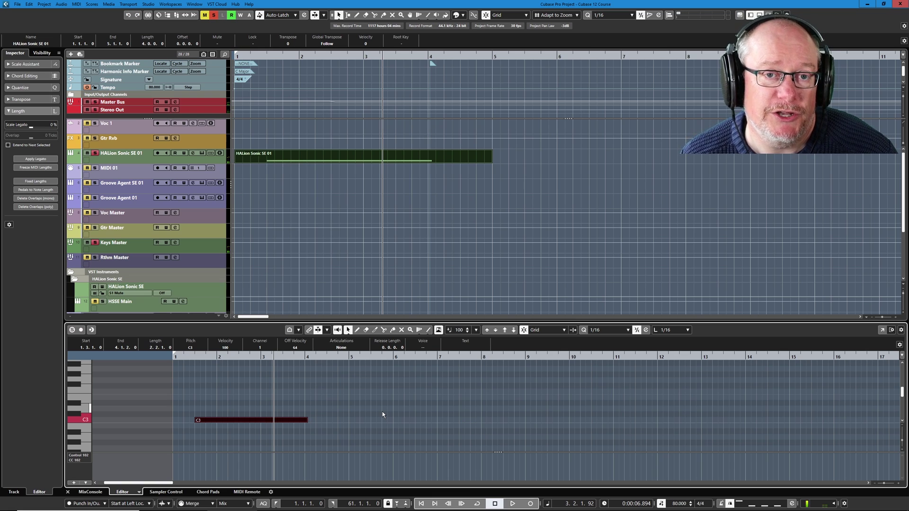
Step: Uncheck Note under Chase Events in MIDI preferences, then place the playhead at 2.2.4.0
click(28, 4)
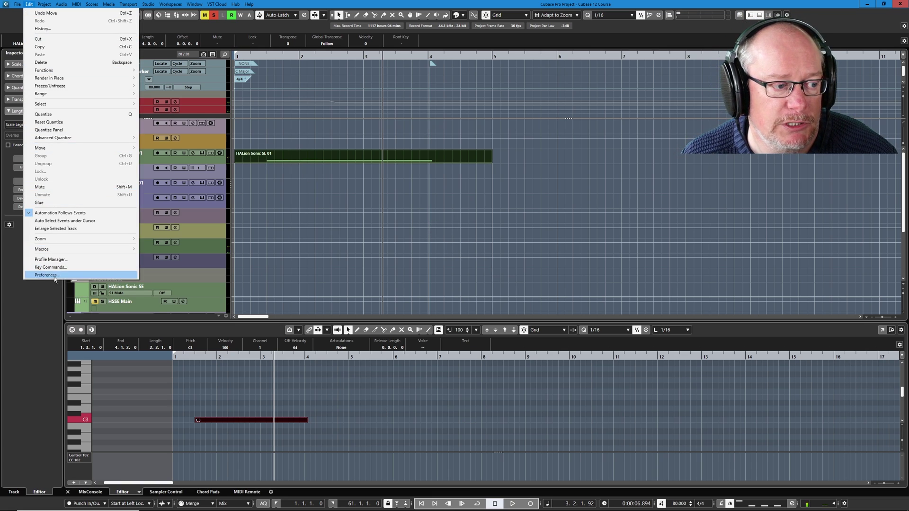
click(29, 275)
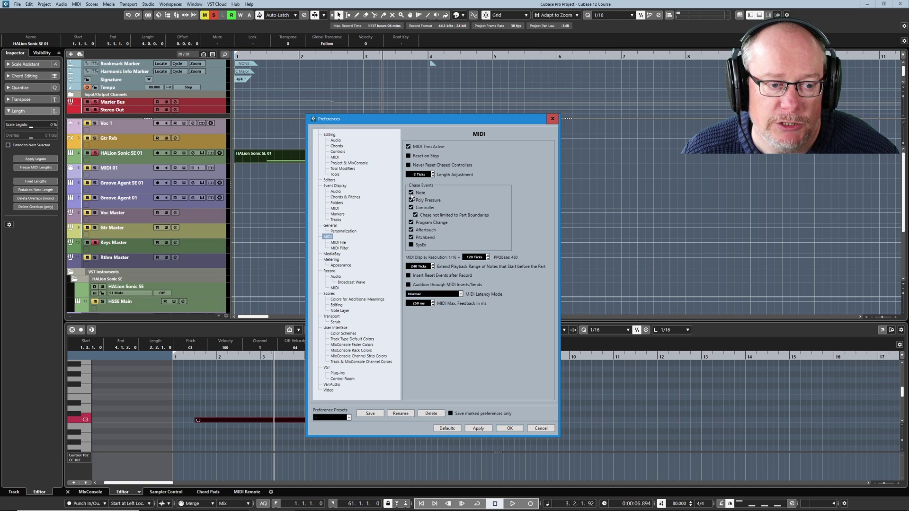
click(411, 194)
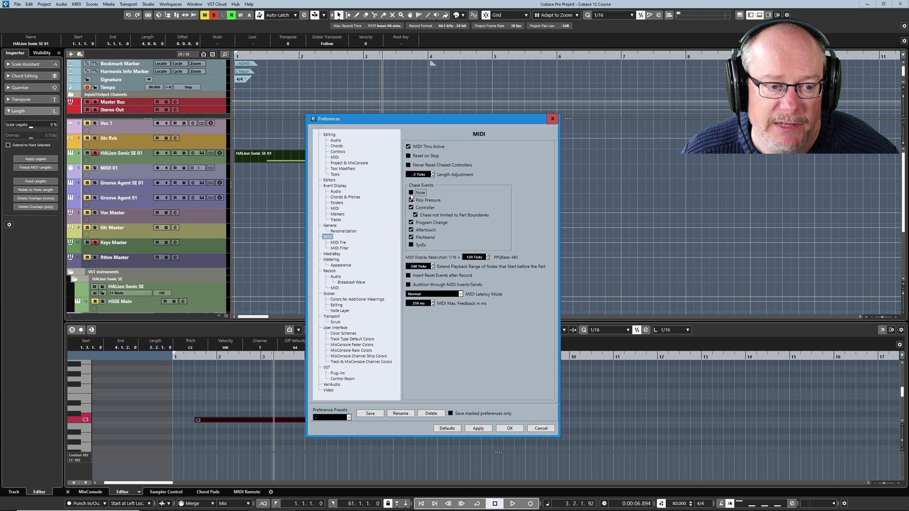
click(509, 428)
click(236, 357)
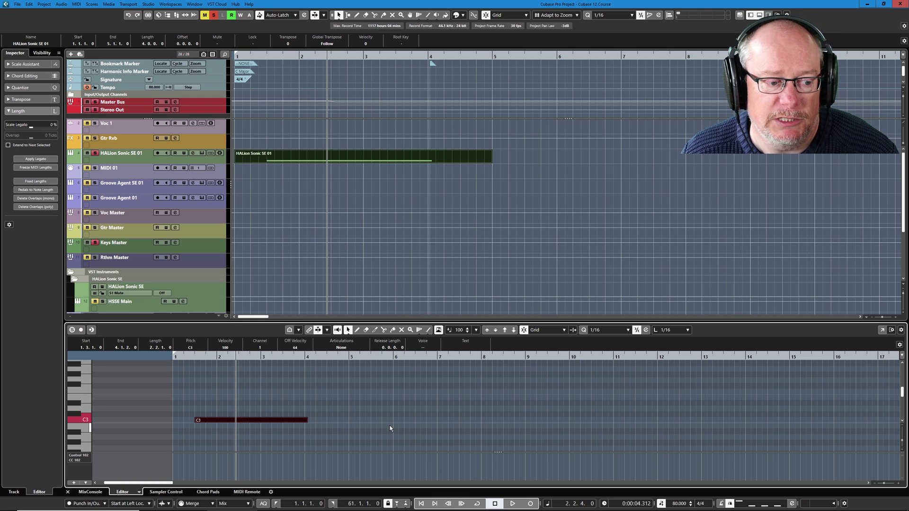
key(space)
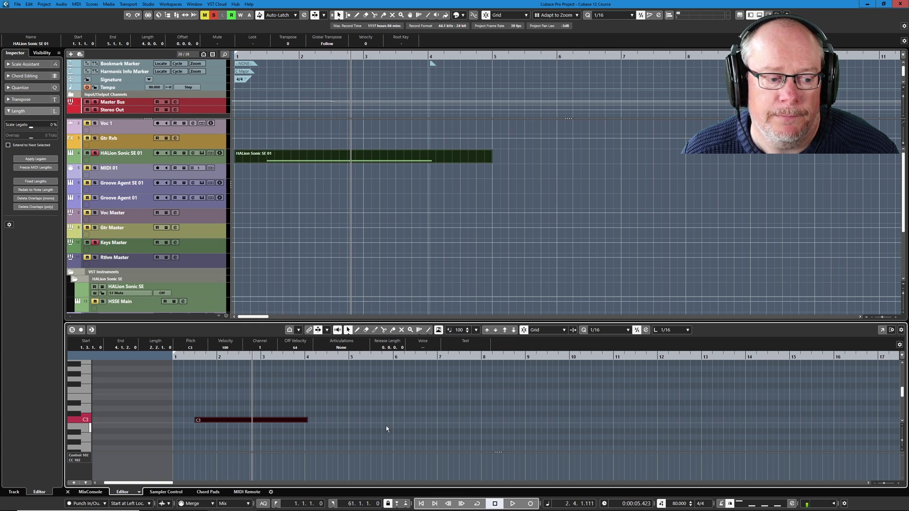
key(space)
key(space)
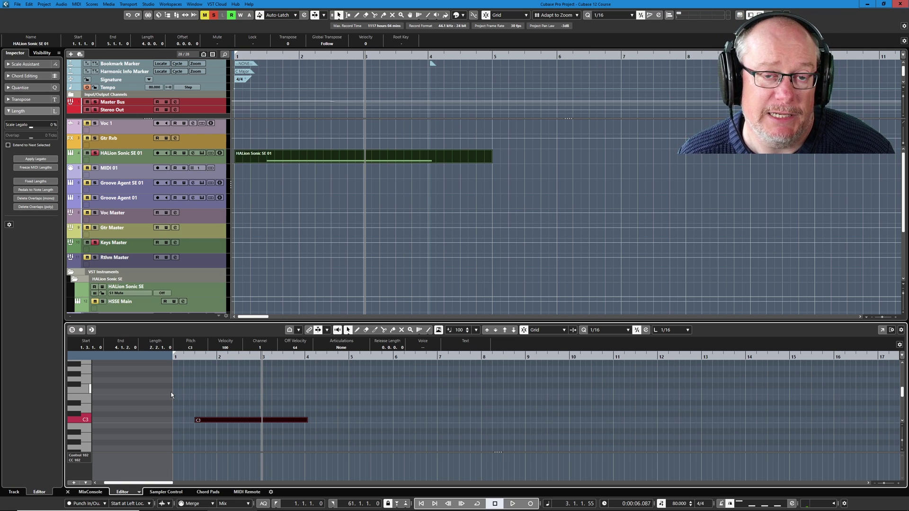
Step: Load MIDI Monitor on HALion Sonic SE 01, clear its event list, and close it after monitoring
click(179, 305)
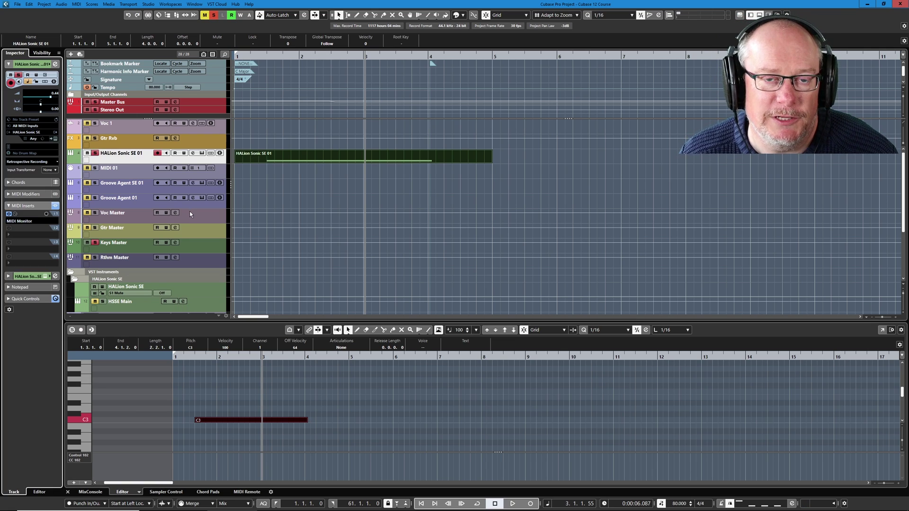
click(28, 225)
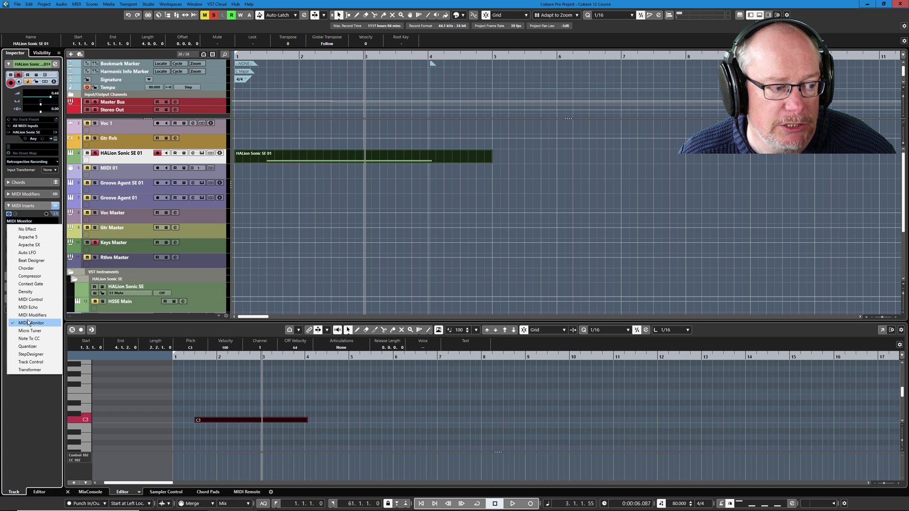
click(14, 217)
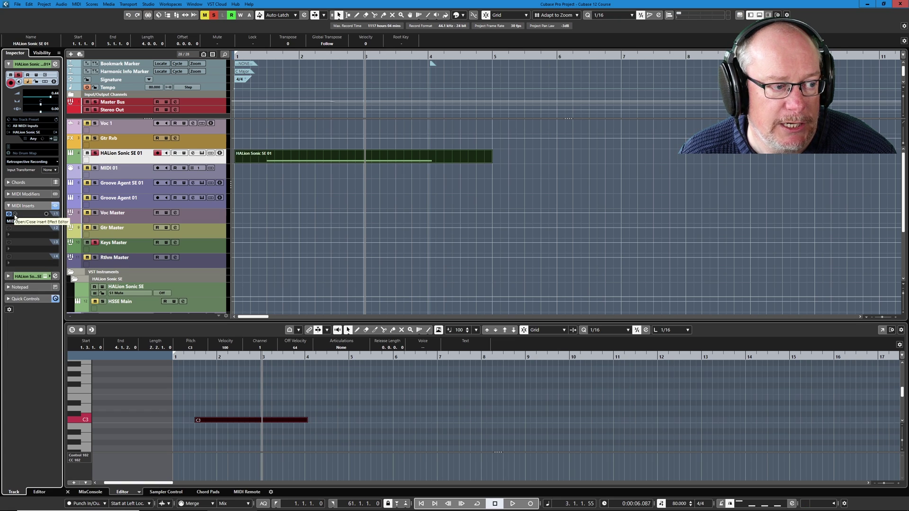
click(15, 216)
drag(433, 97, 318, 118)
click(292, 148)
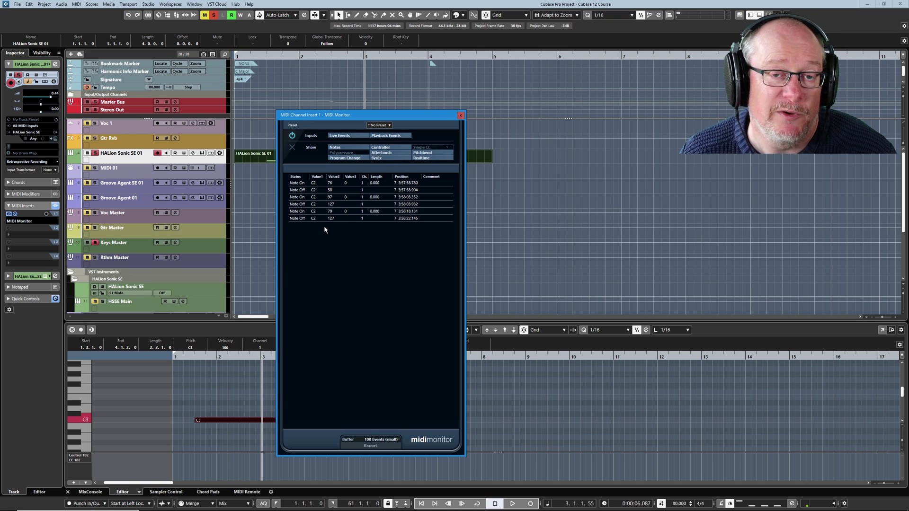
click(460, 115)
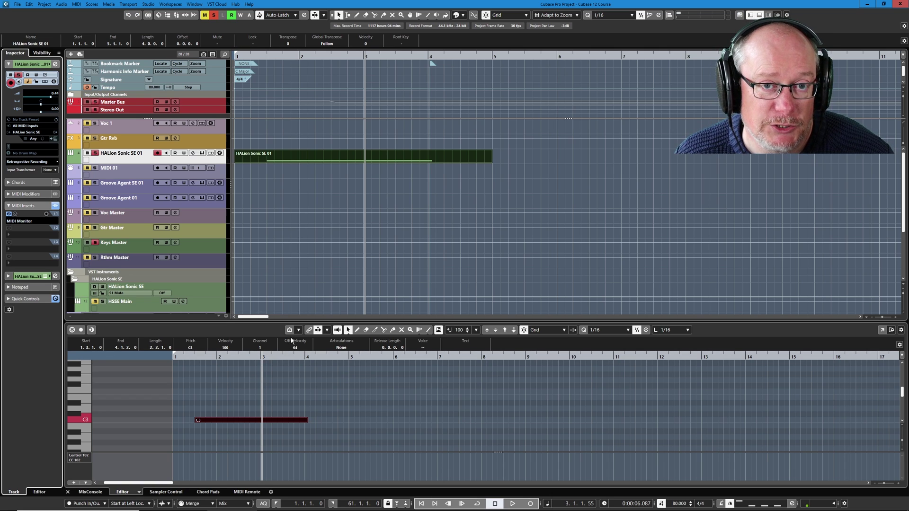
Step: Open track 14's Merged part in the List Editor and select the G1 note at 2.3.1.0
scroll(359, 284, down, 2)
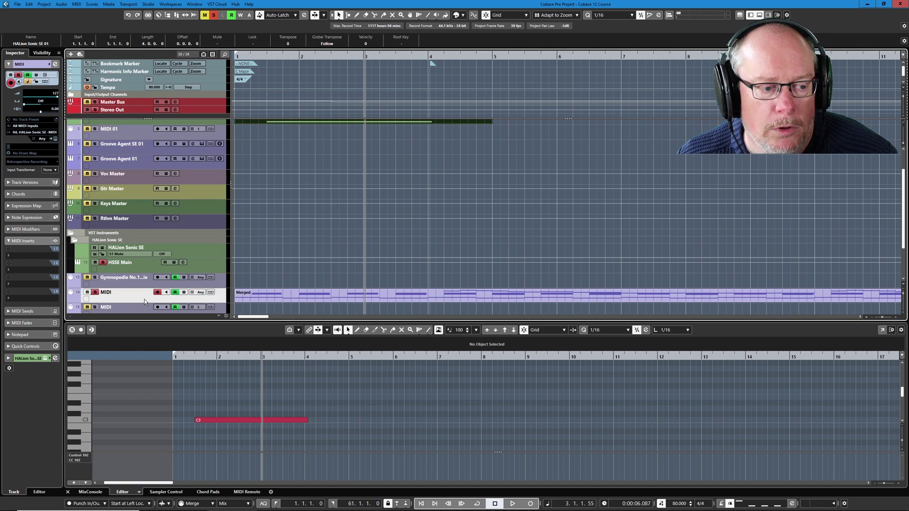
click(358, 292)
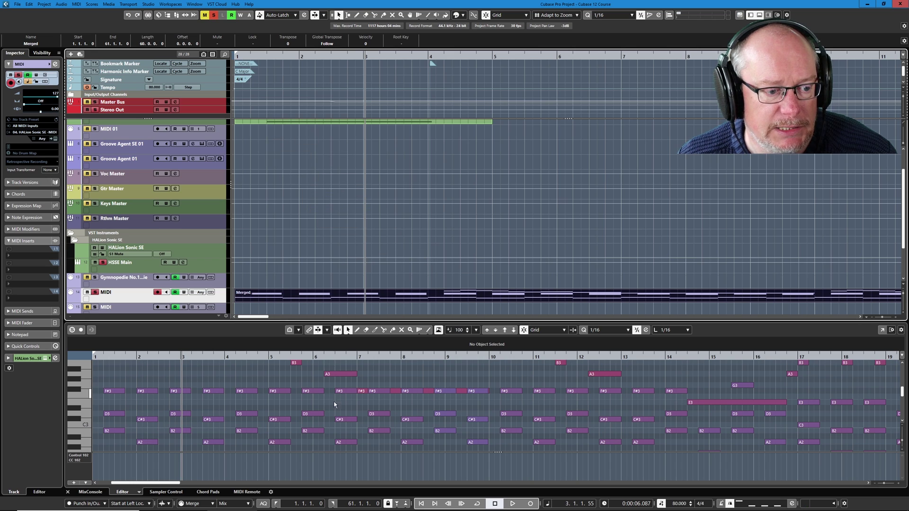
click(77, 5)
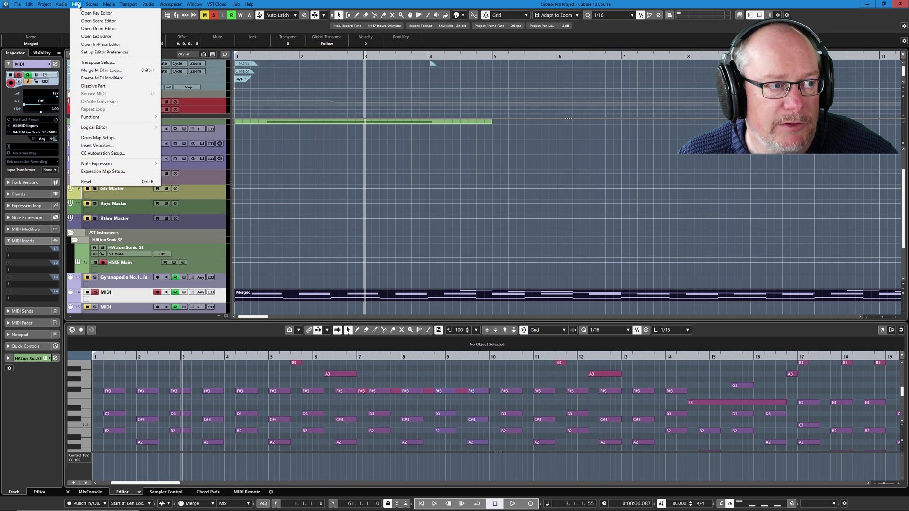
click(103, 37)
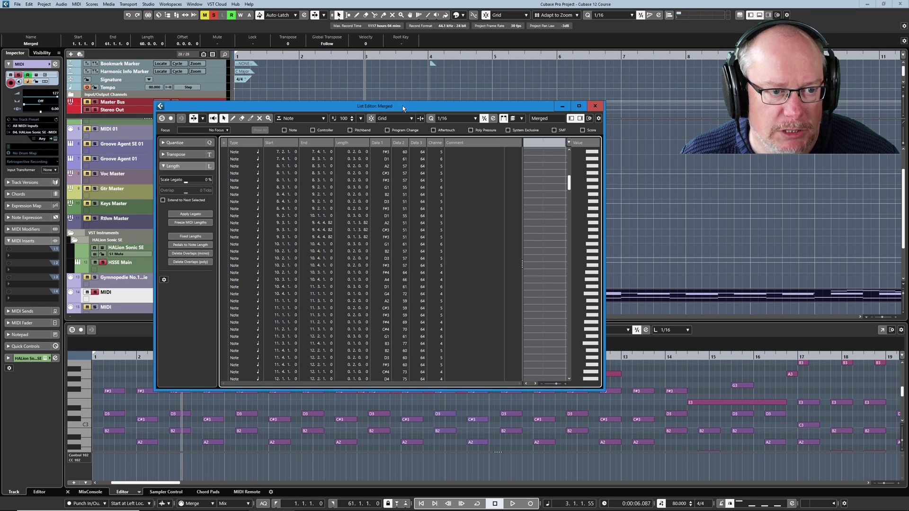
drag(407, 107, 480, 83)
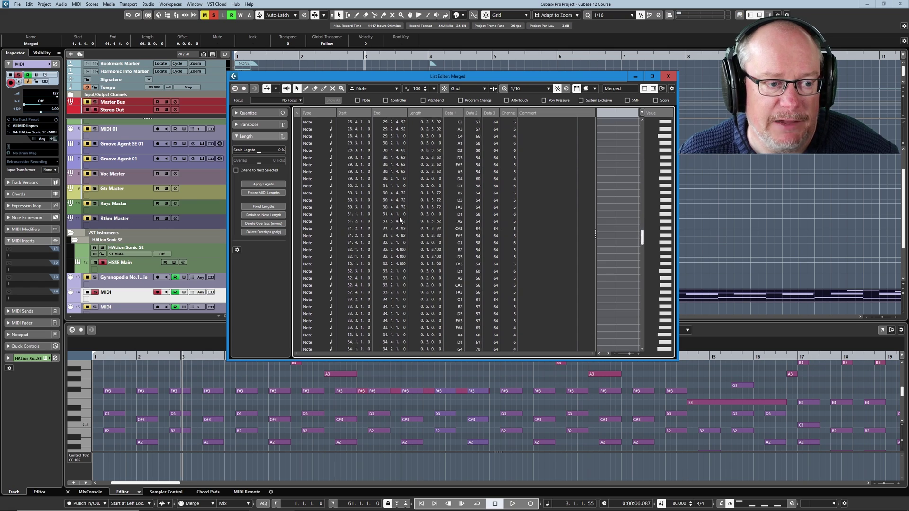
scroll(392, 315, up, 15)
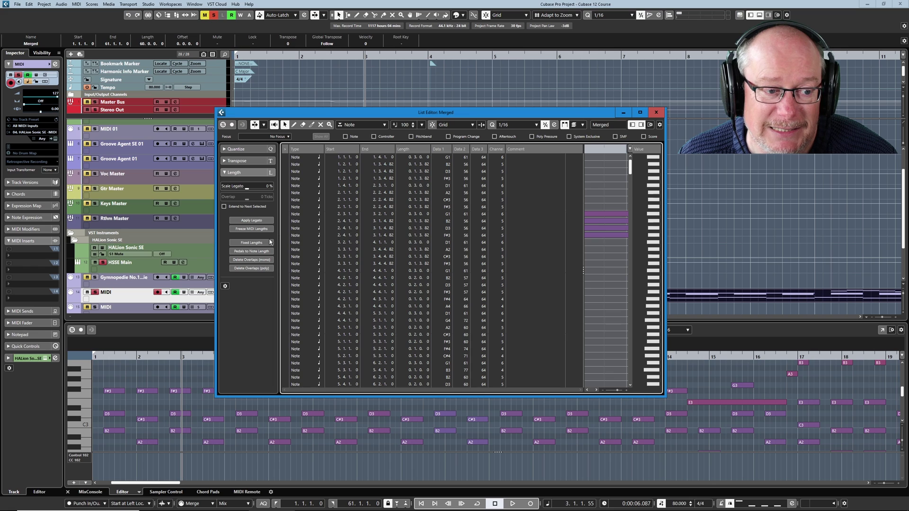
click(308, 214)
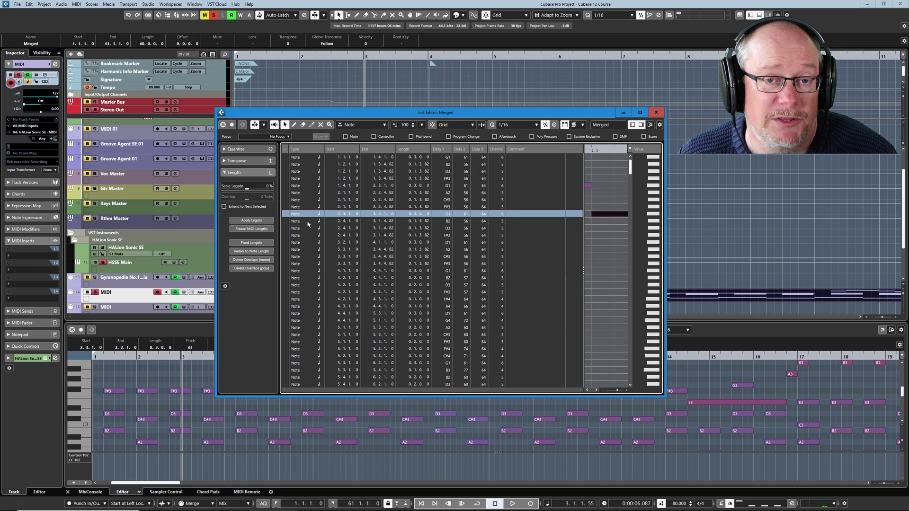